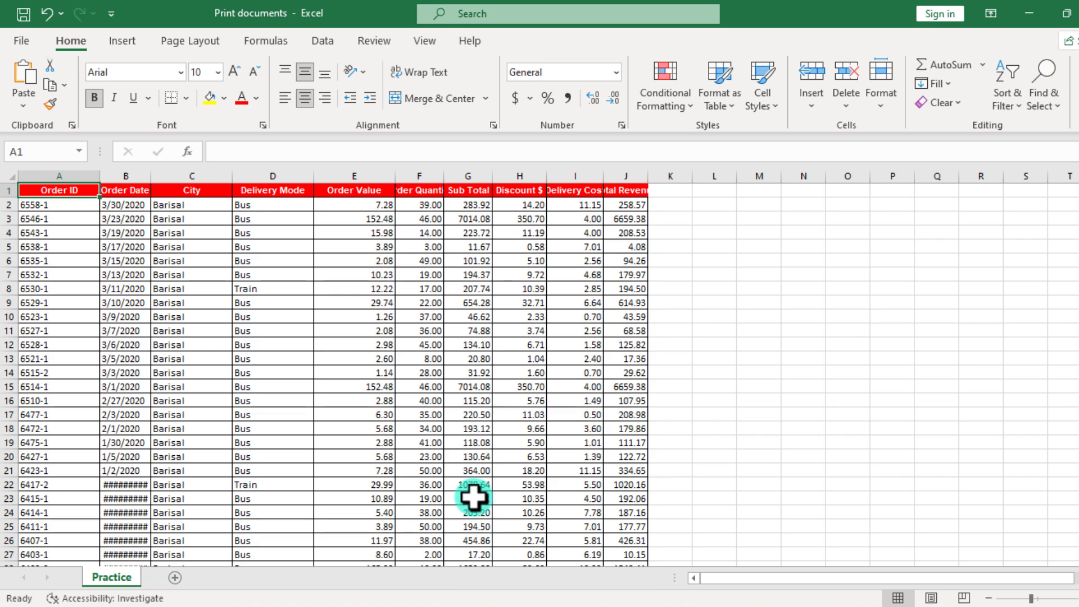
Preview the Practice sheet's printout and return to the worksheet
scroll(264, 447, down, 3)
scroll(272, 440, up, 3)
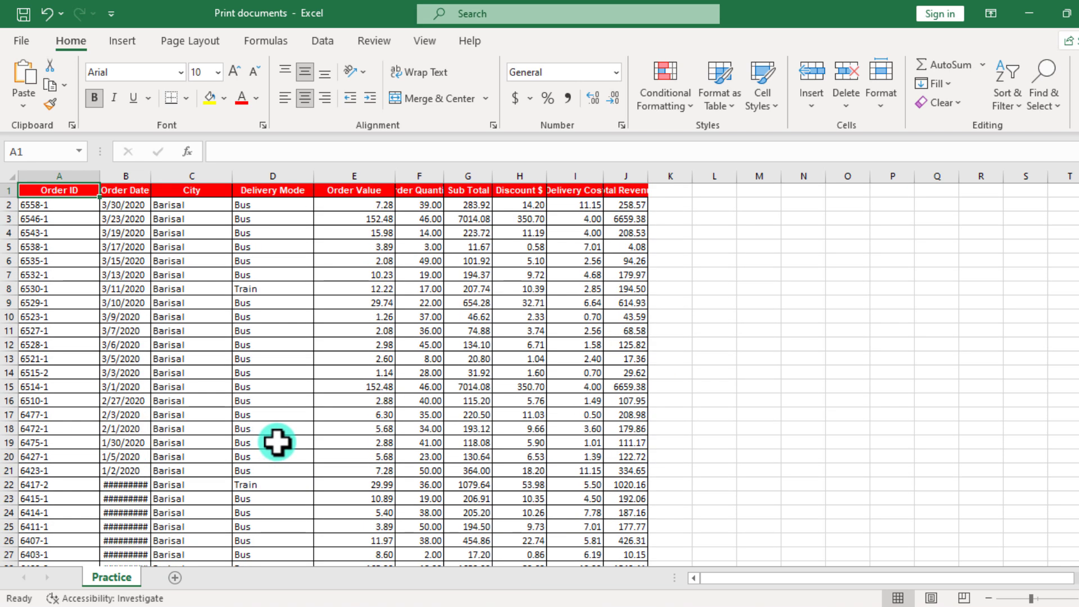
key(ctrl+p)
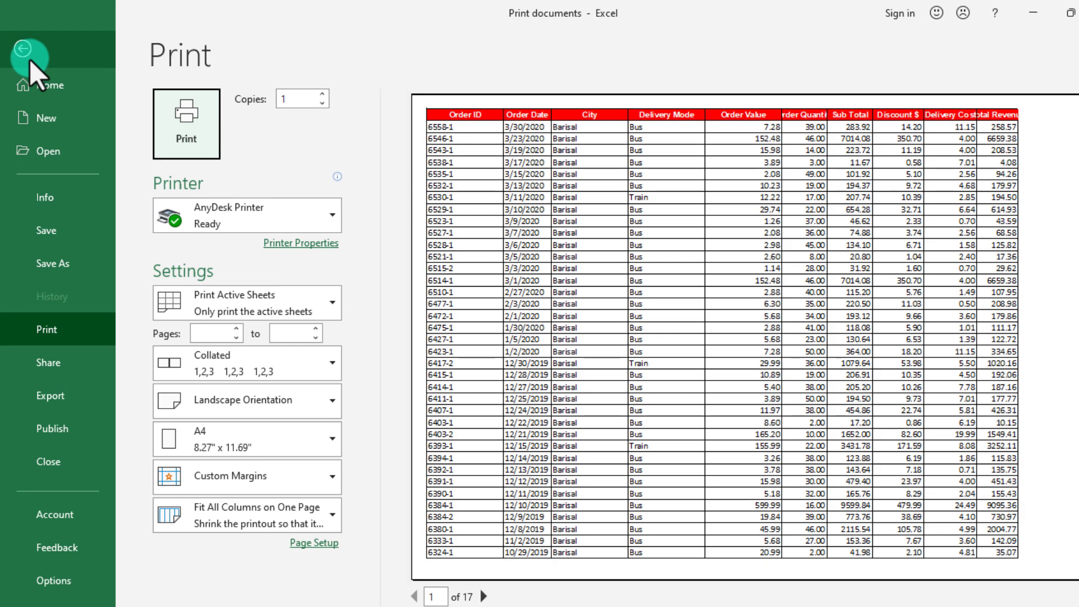
click(29, 59)
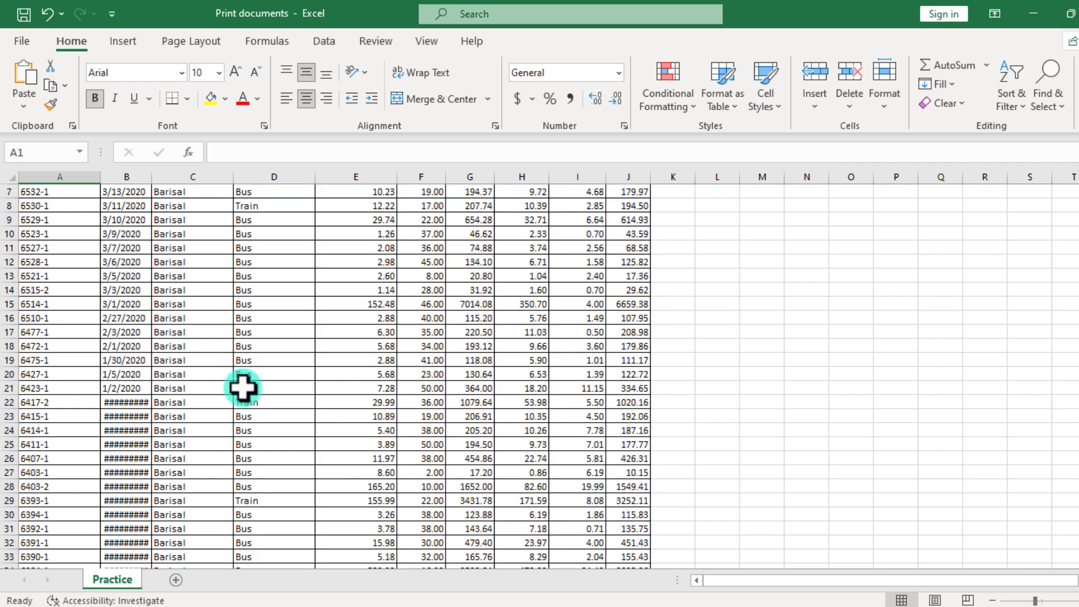
Examine the order data down to the totals in row 570 for values that do not fit their columns
scroll(128, 416, down, 4)
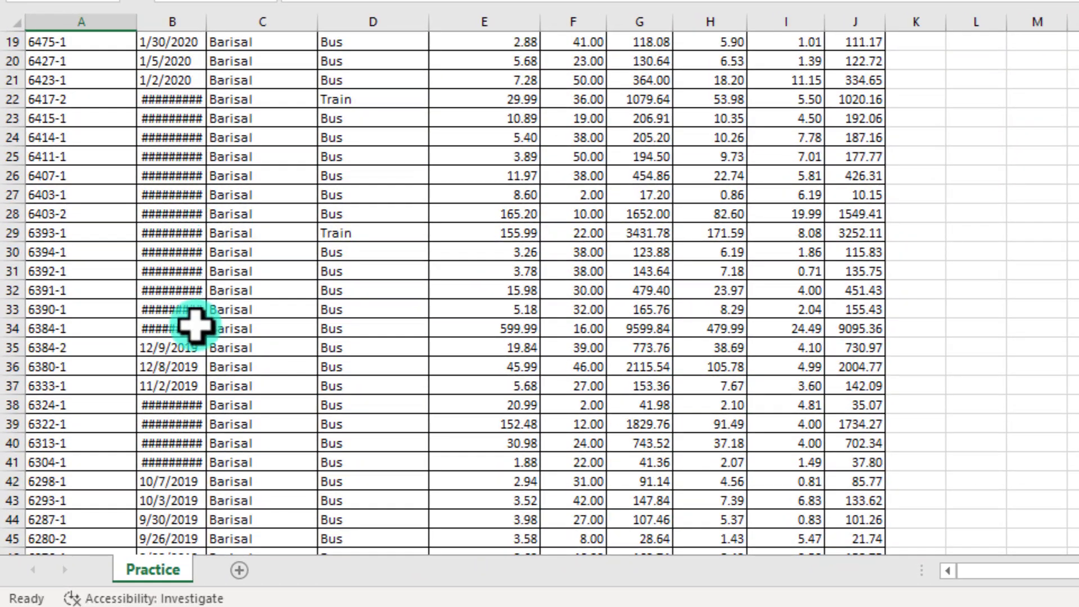
scroll(159, 373, down, 5)
scroll(194, 326, down, 11)
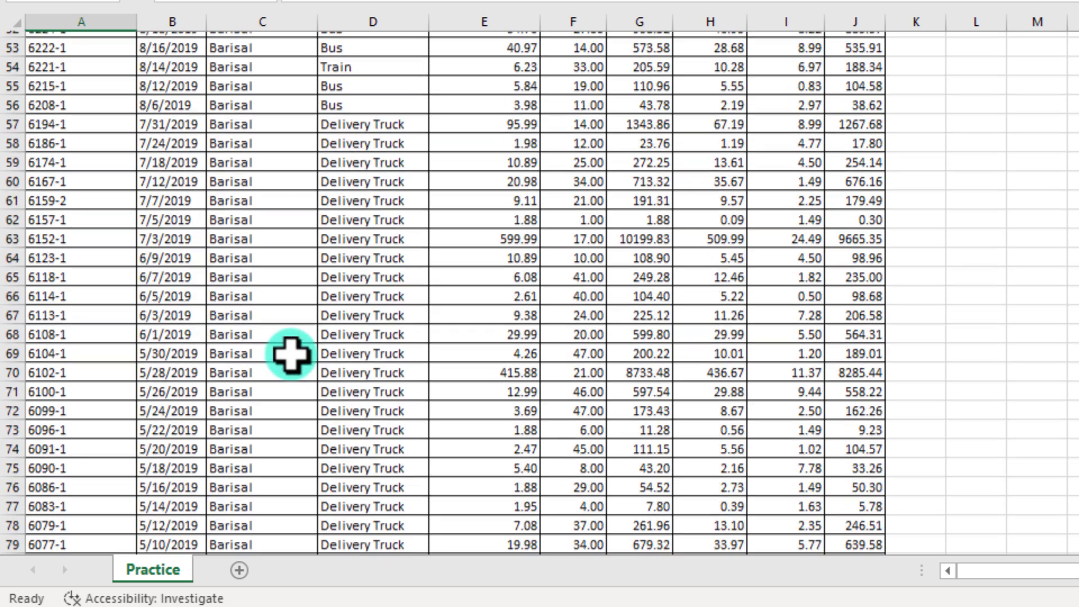
key(ctrl+End)
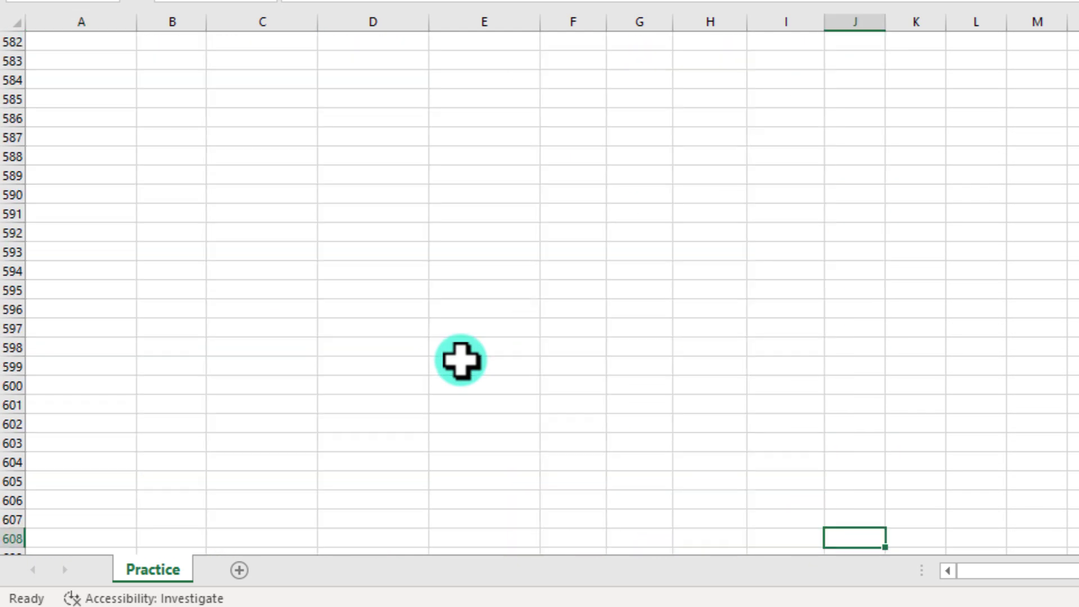
scroll(455, 356, up, 6)
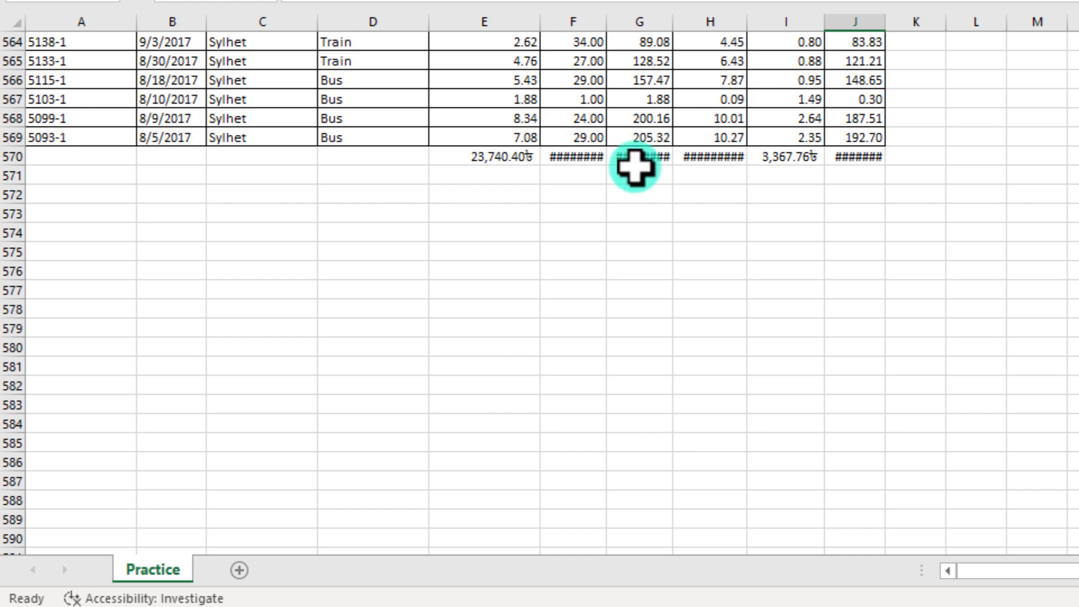
scroll(780, 283, up, 1)
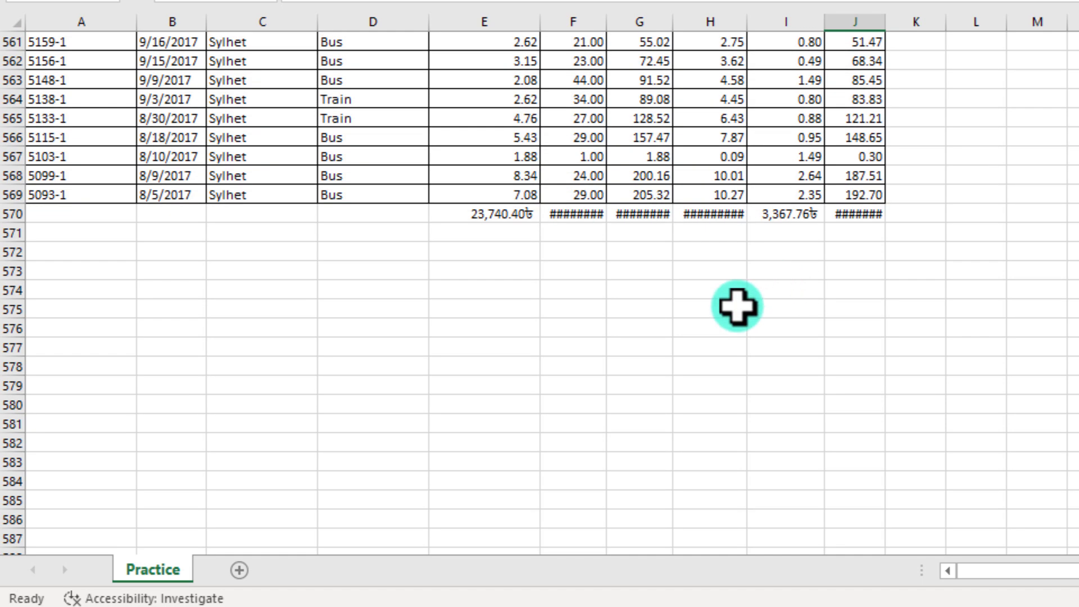
scroll(735, 304, up, 5)
scroll(734, 304, up, 3)
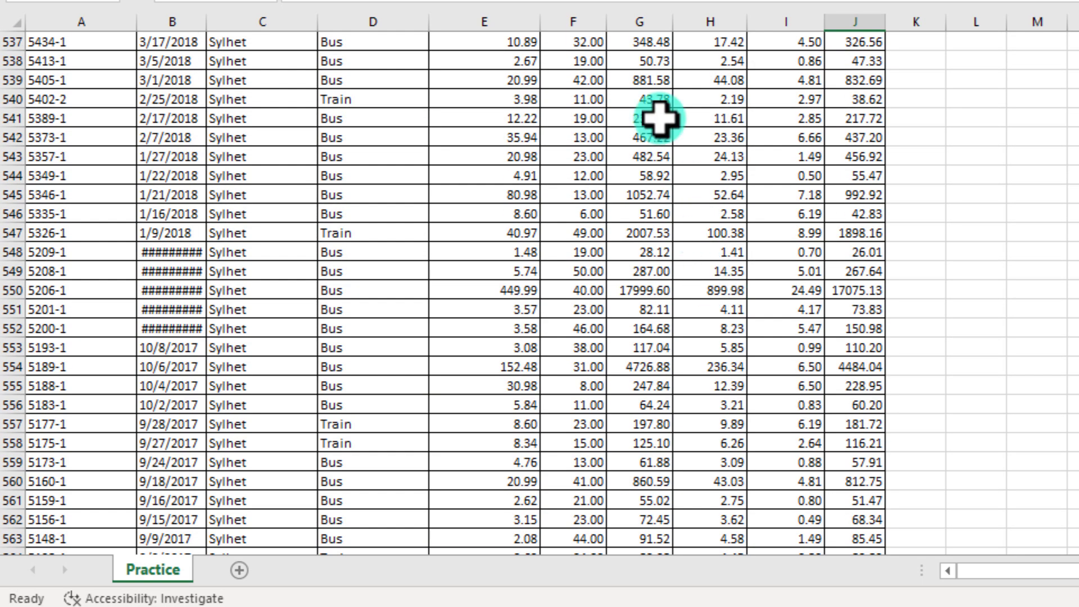
Try widening column F to fit its total in row 570, and undo the width change
scroll(626, 164, down, 6)
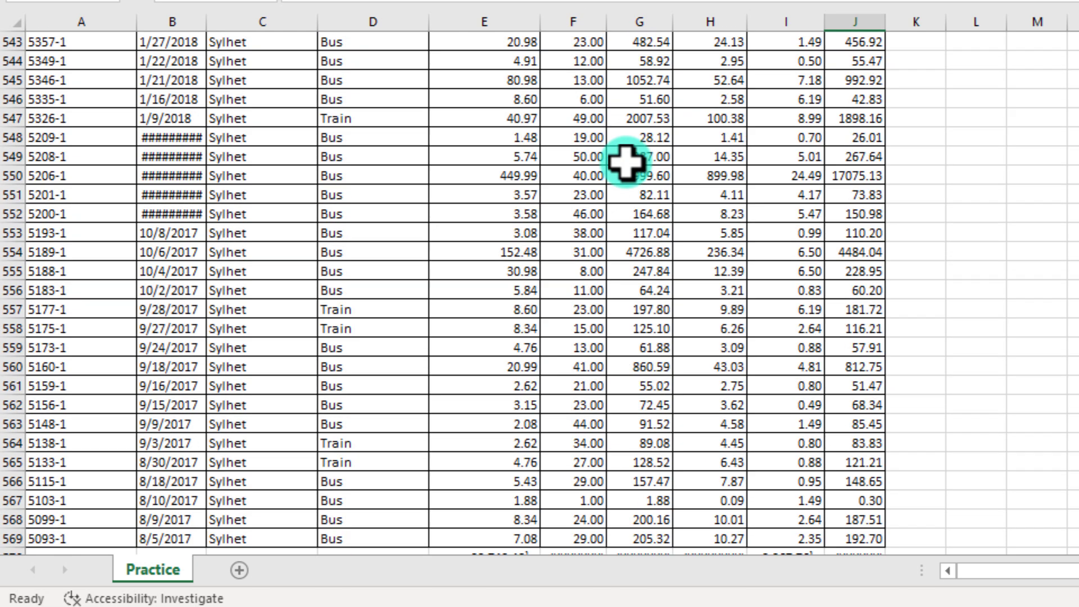
drag(600, 23, 623, 23)
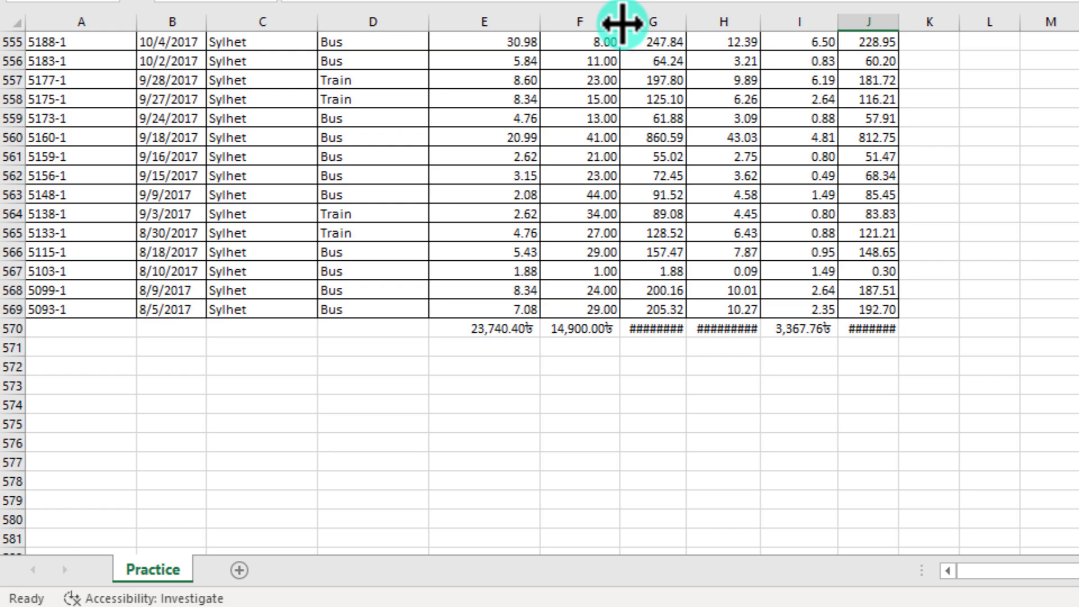
key(ctrl+z)
Review the order rows from the end of the data back up to the header, checking the Order Date column for unreadable dates
scroll(641, 243, up, 14)
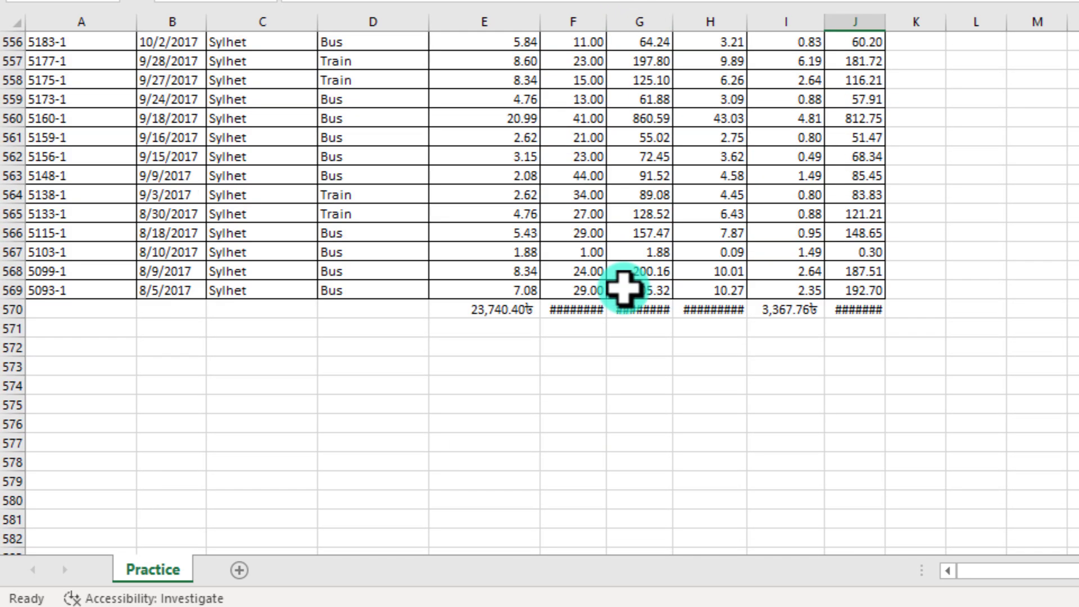
scroll(525, 352, up, 7)
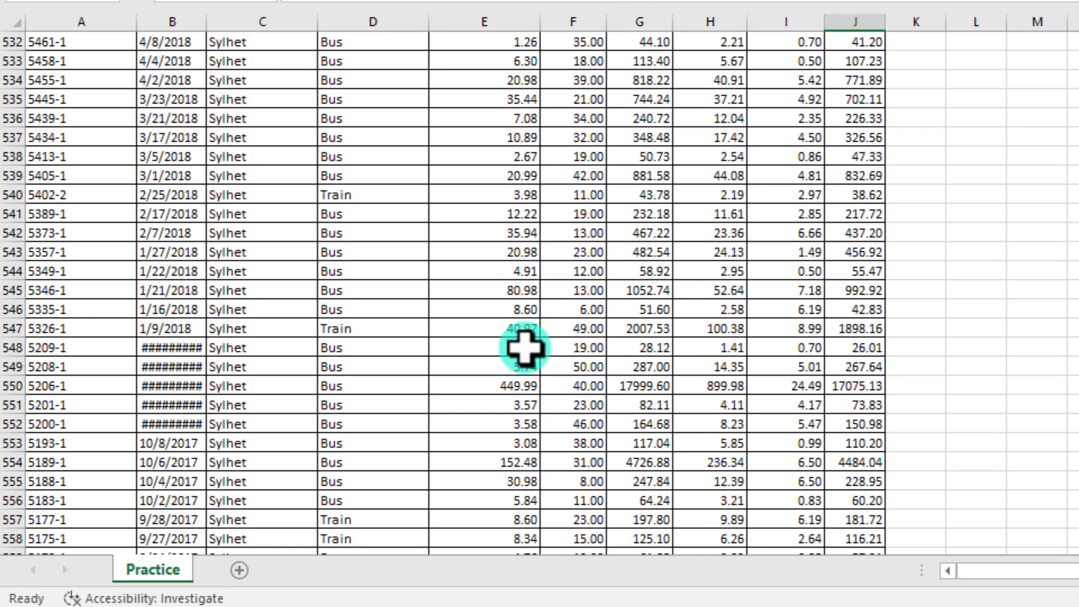
scroll(521, 351, down, 3)
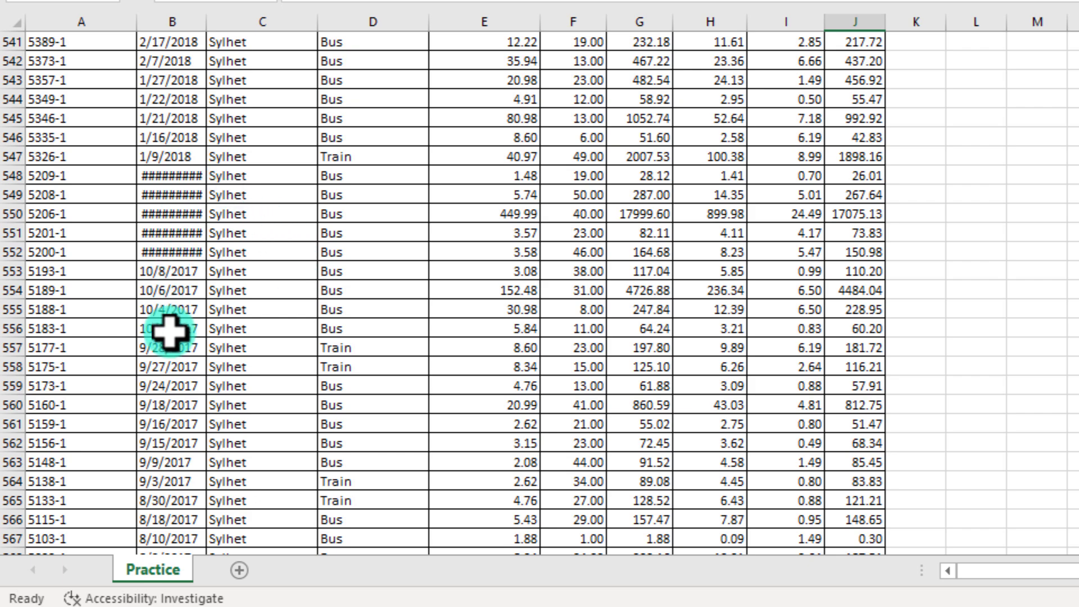
scroll(212, 321, up, 19)
scroll(215, 306, up, 20)
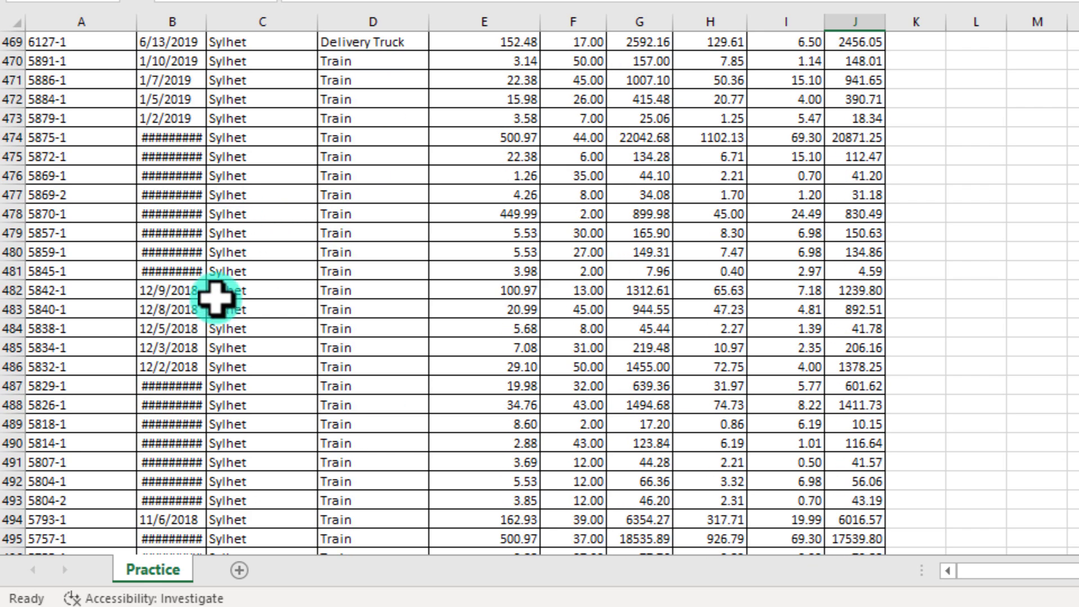
scroll(210, 306, up, 20)
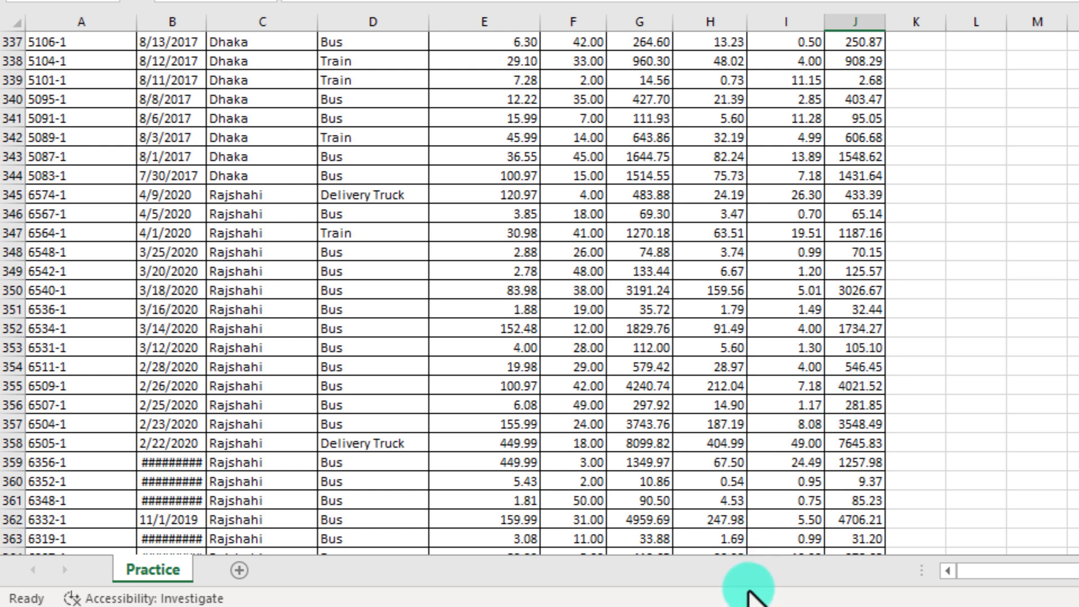
scroll(722, 457, up, 7)
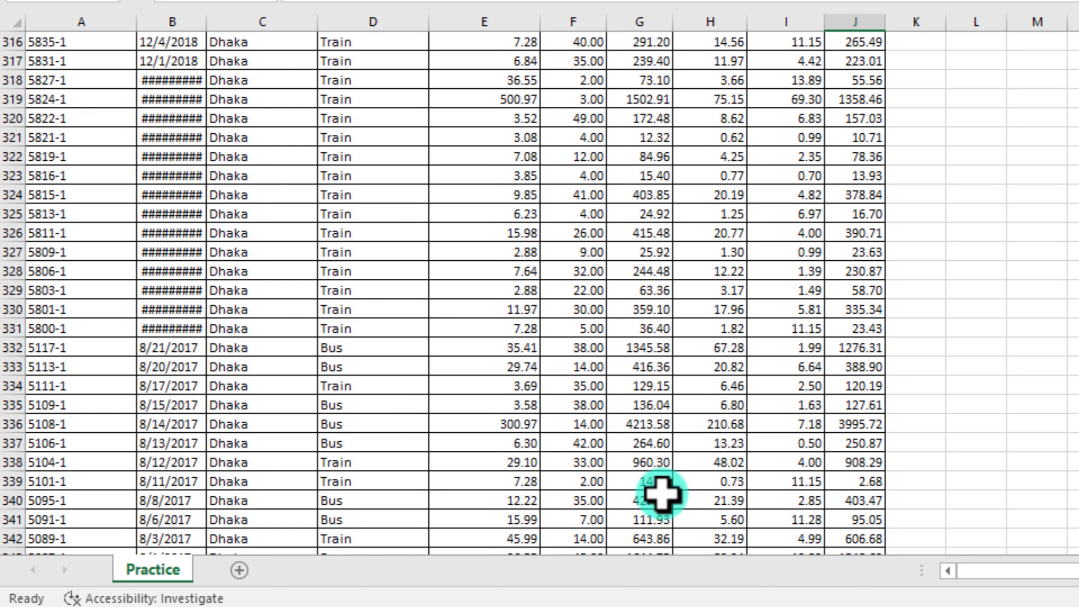
scroll(661, 493, up, 20)
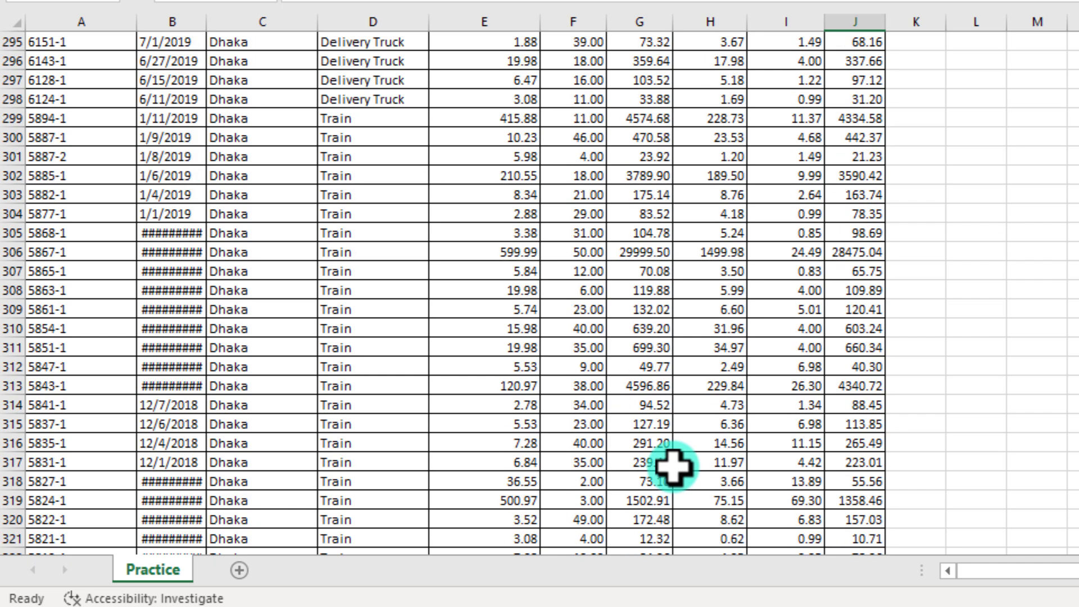
scroll(676, 443, up, 20)
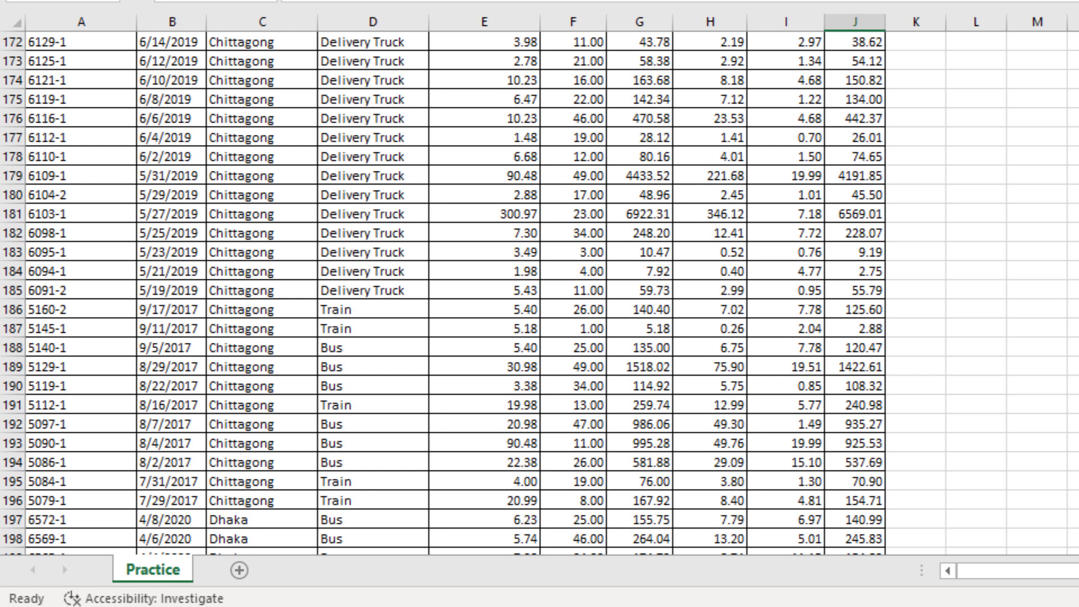
key(ctrl+Home)
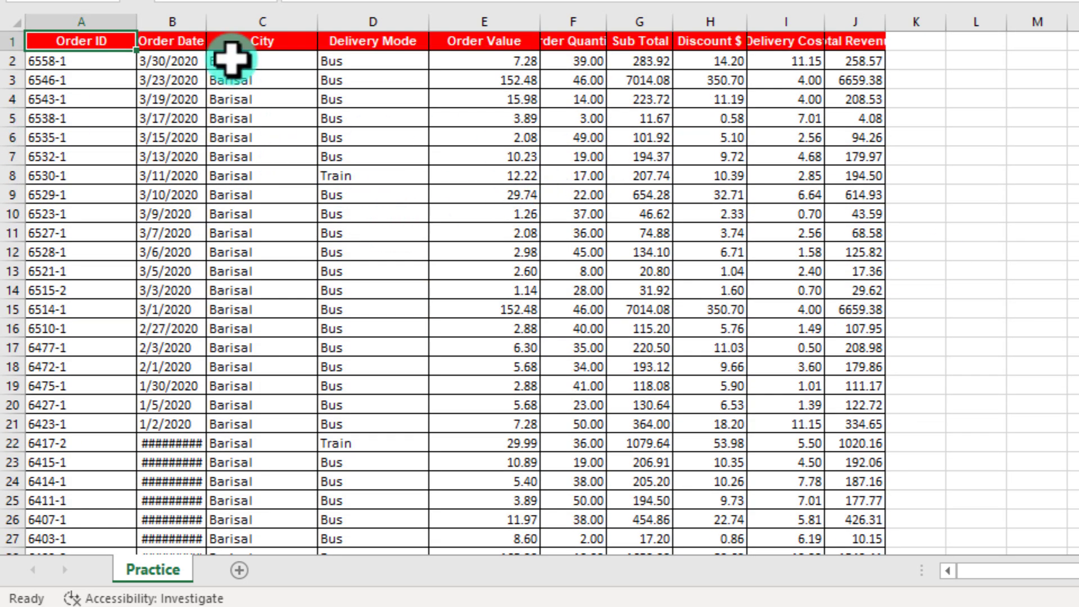
Change the city in cell C2 to "Barisal City Corporation"
click(271, 62)
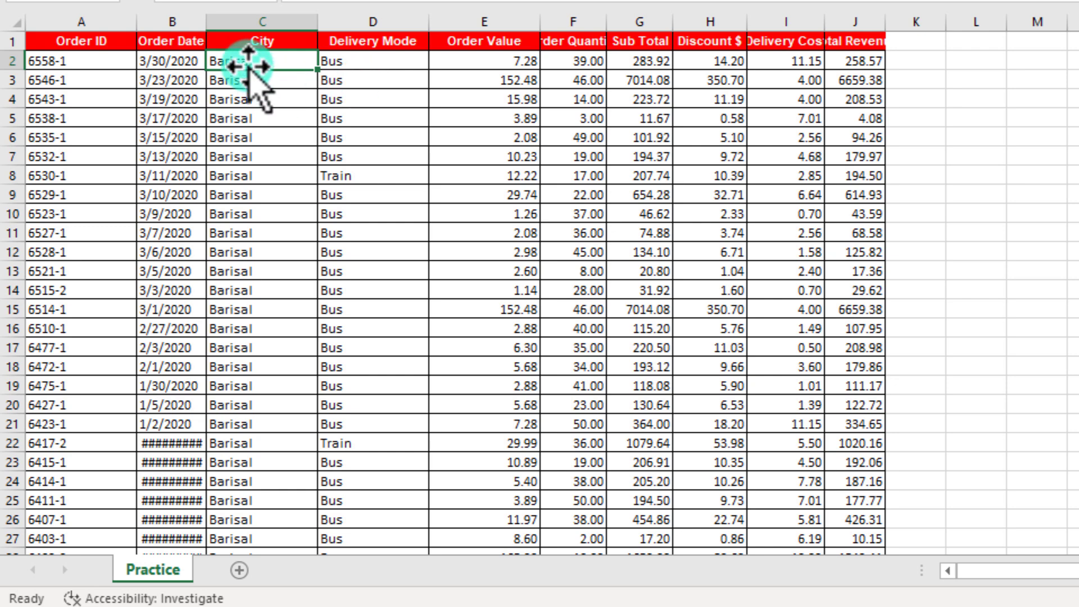
click(340, 60)
double_click(290, 62)
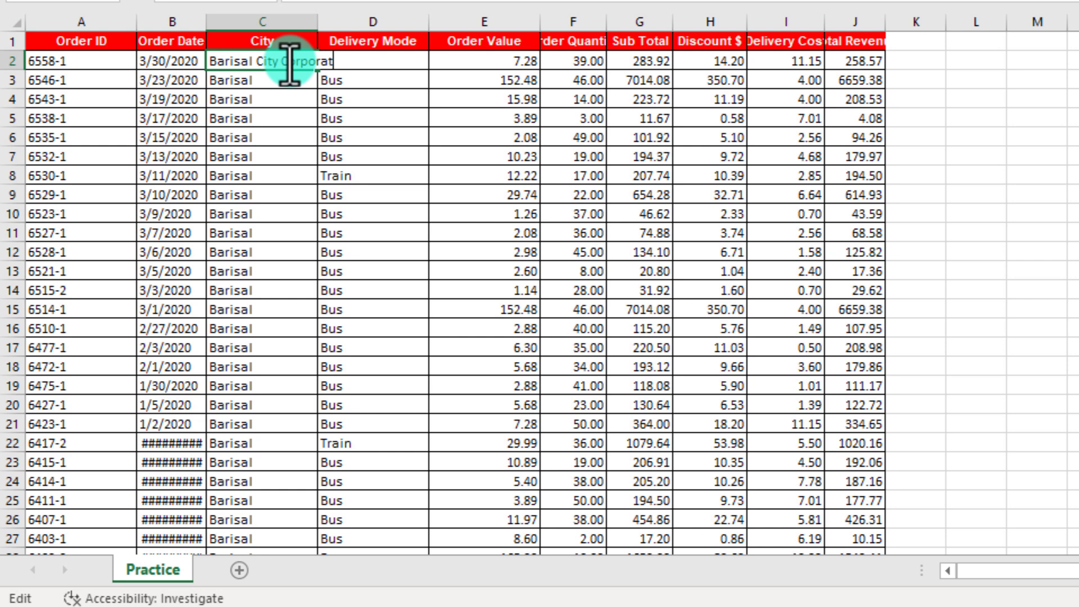
click(289, 139)
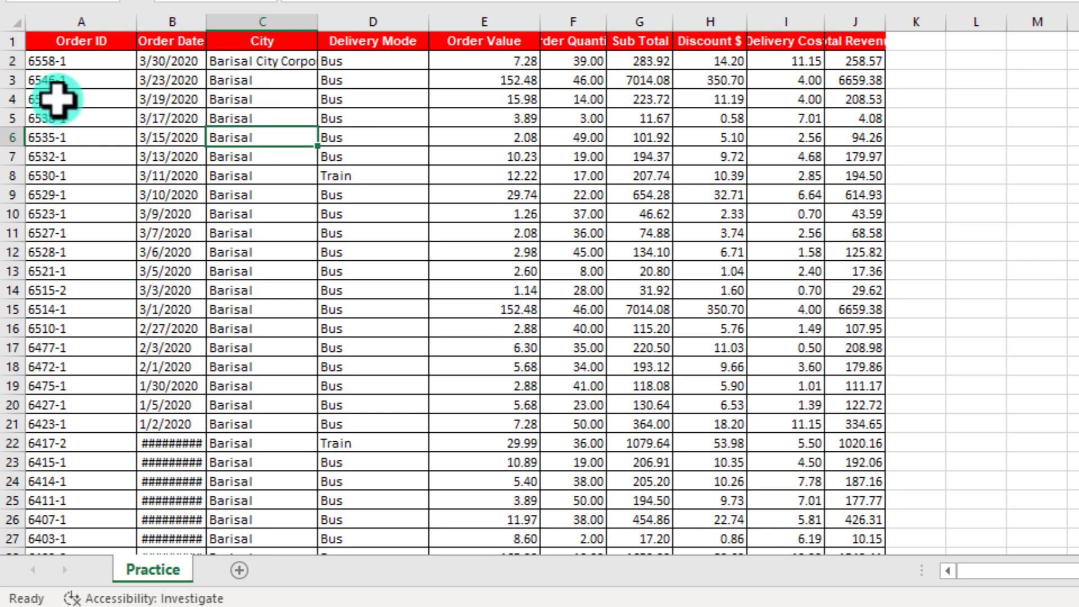
Inspect the full text of cell C2 and how it fits the City column
double_click(287, 58)
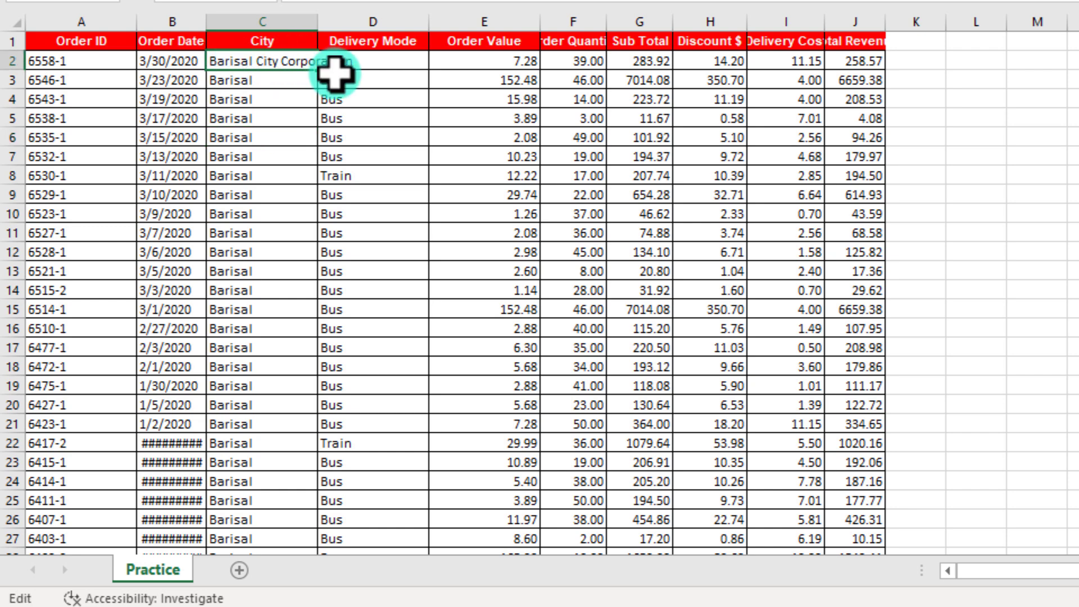
click(281, 135)
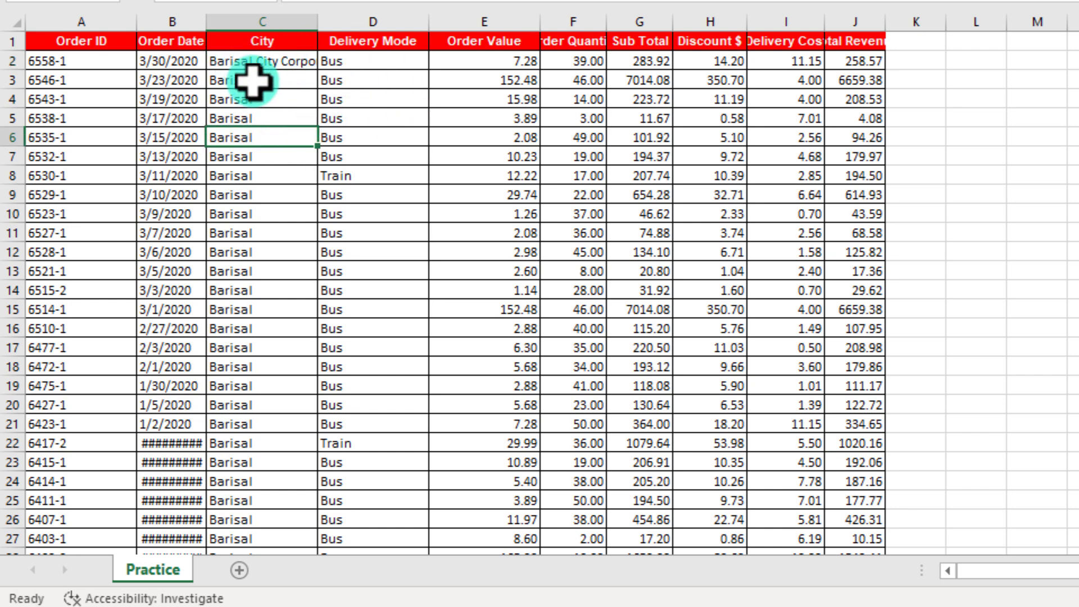
click(252, 62)
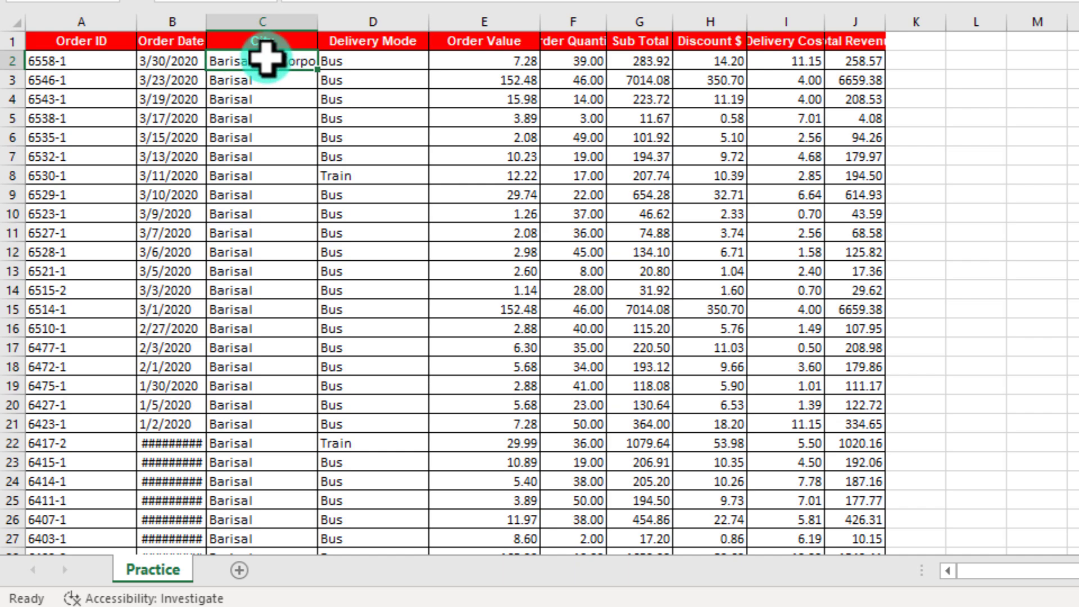
scroll(328, 342, down, 1)
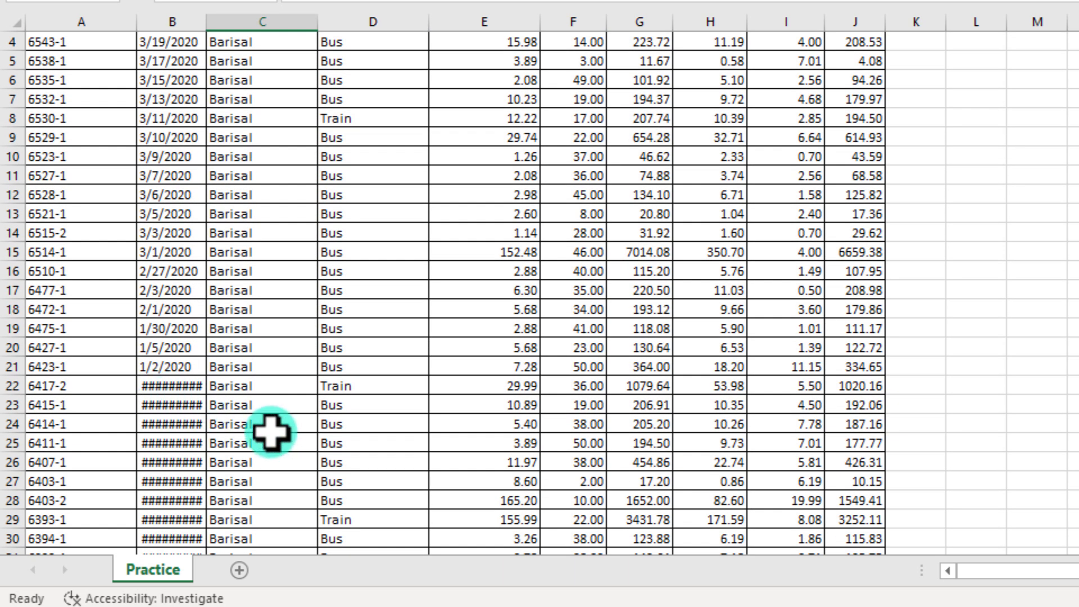
scroll(296, 416, up, 1)
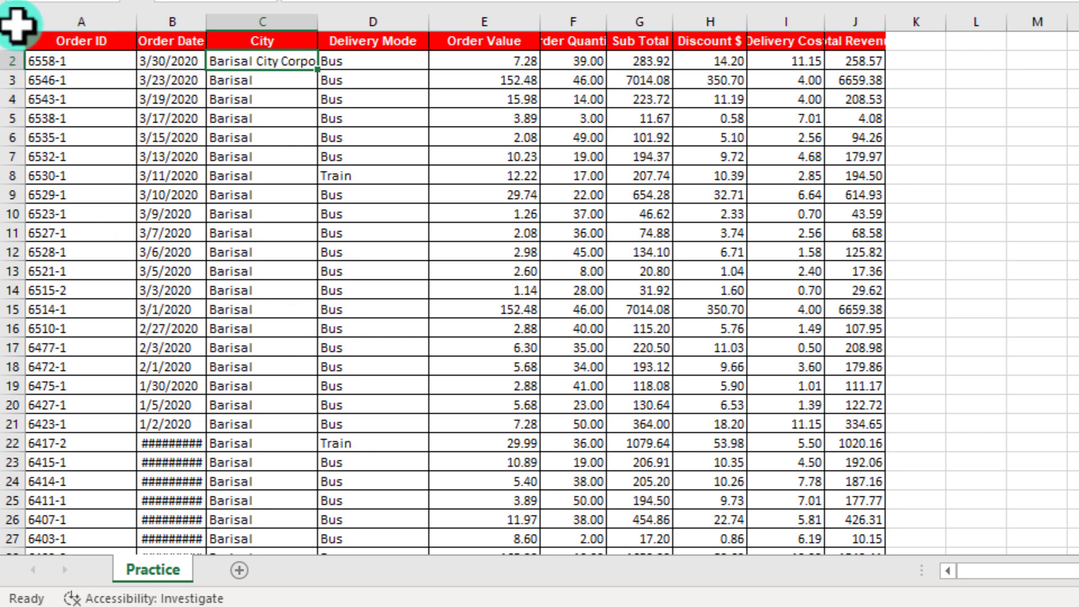
Select the whole data range A1:J570, from the header row through the totals row
click(17, 23)
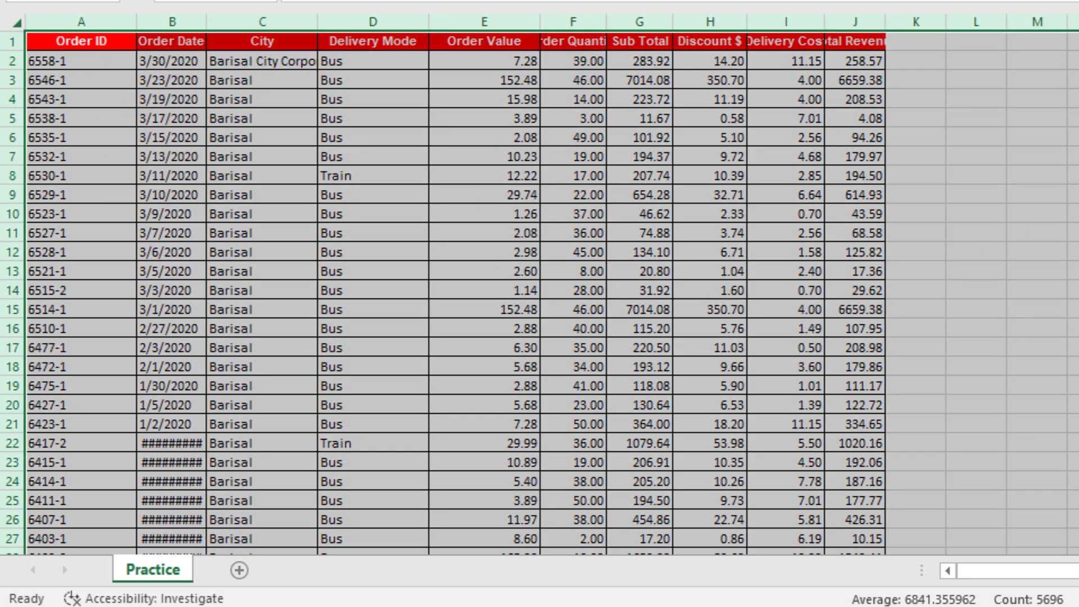
click(569, 343)
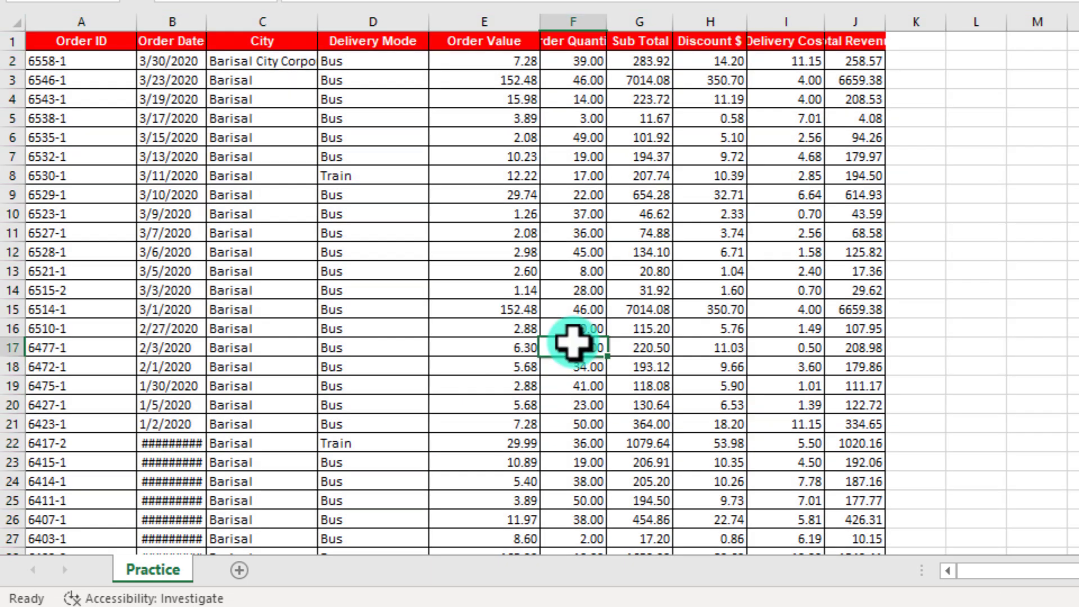
click(63, 38)
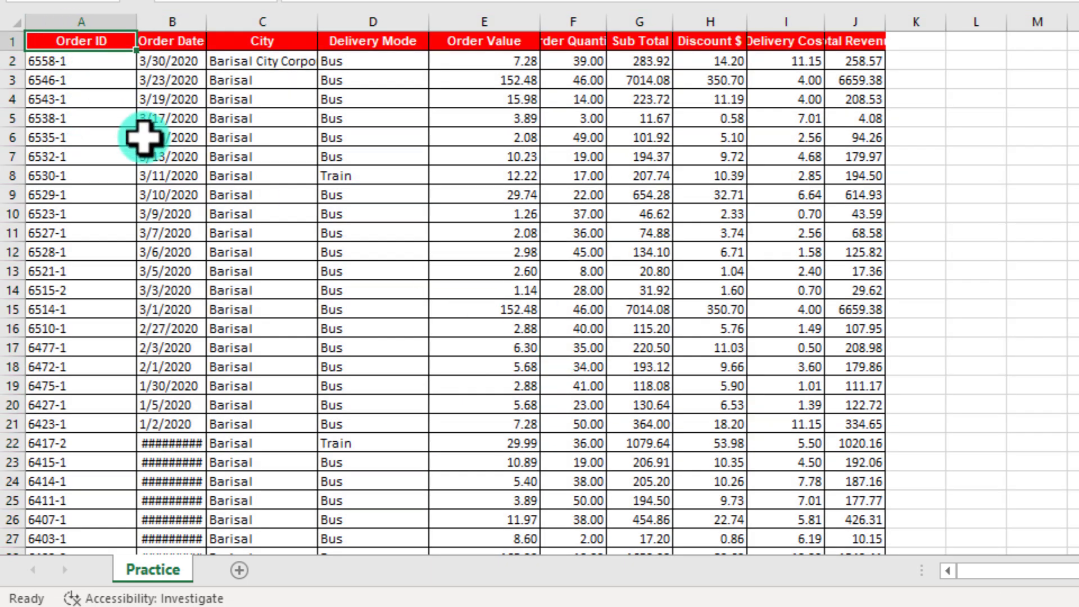
key(ctrl+shift+Right)
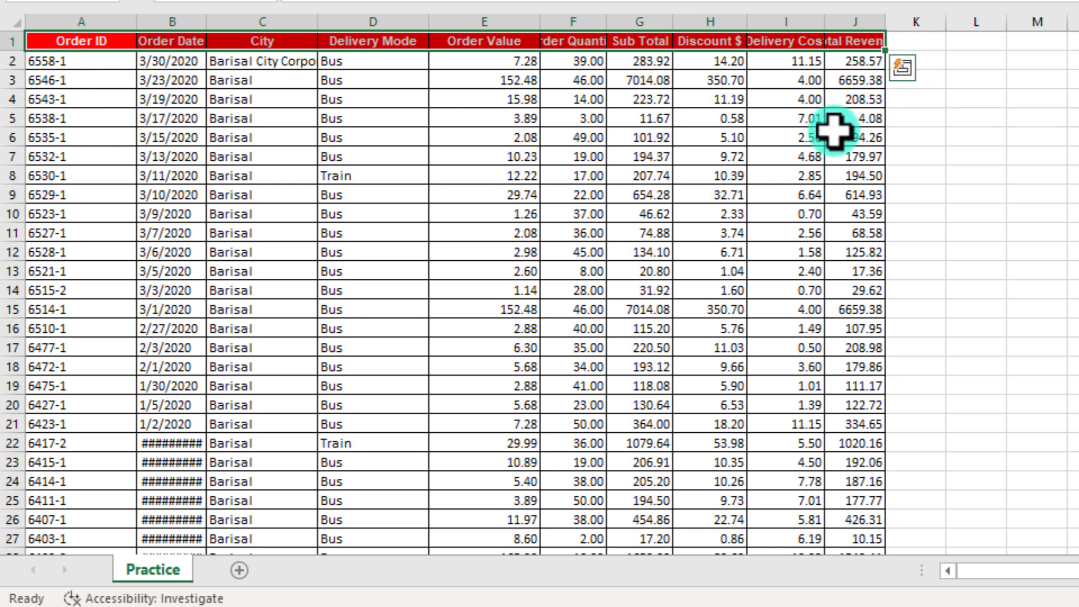
key(ctrl+shift+Down)
scroll(961, 469, down, 2)
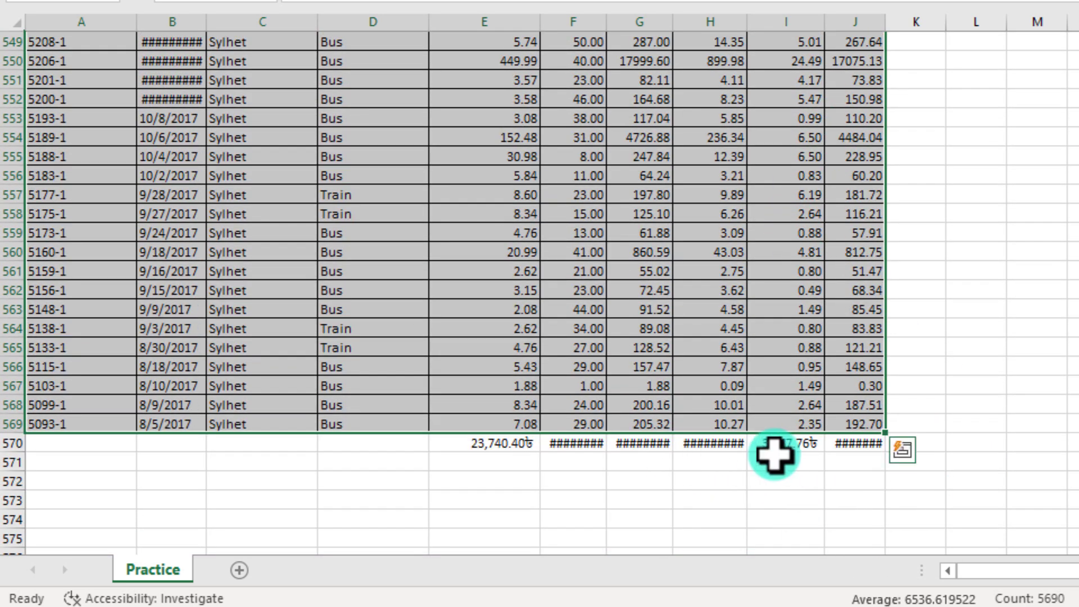
key(shift+Down)
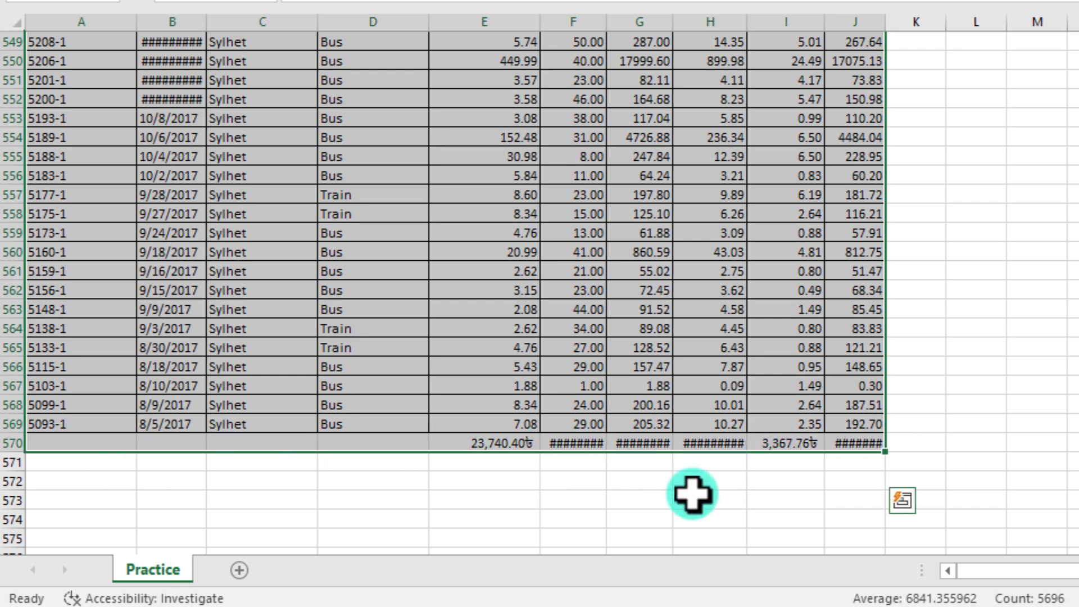
scroll(723, 509, down, 1)
scroll(726, 472, up, 4)
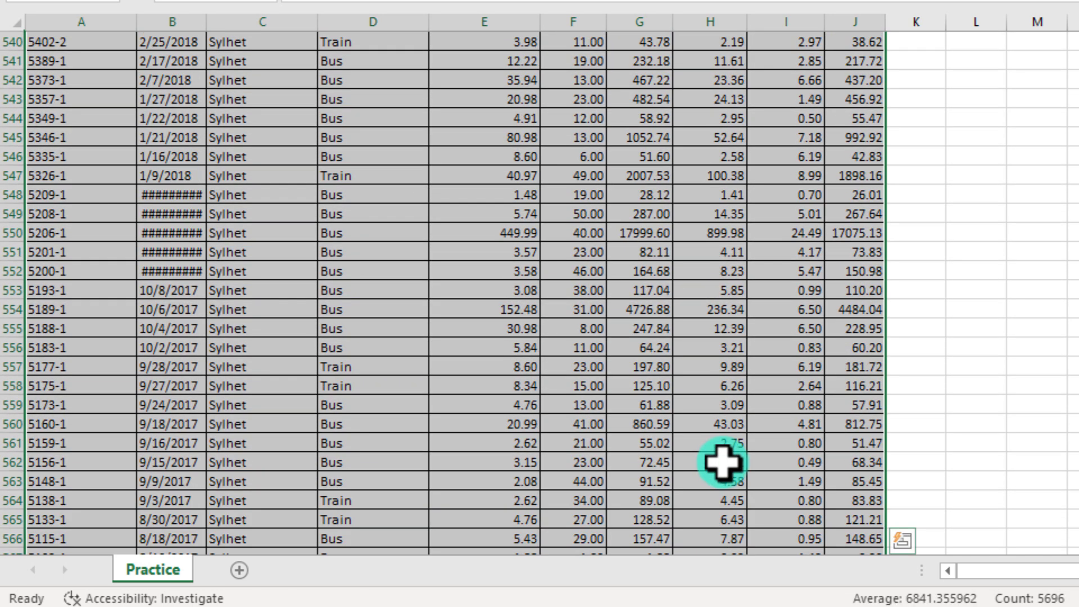
Turn on Shrink to fit for the selected order data range and deselect the range
scroll(712, 456, up, 4)
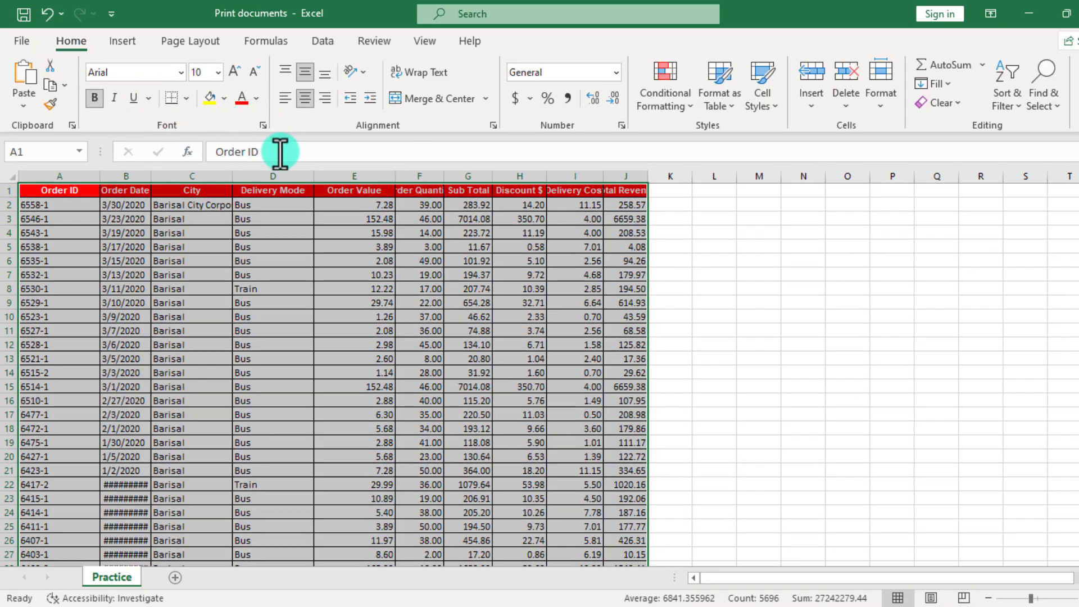
click(262, 125)
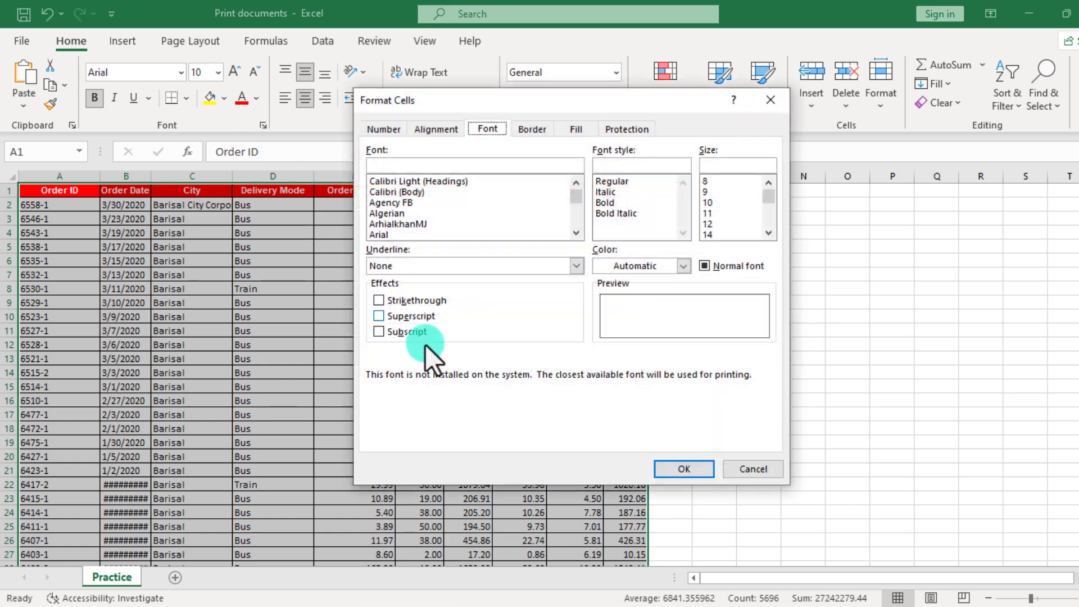
click(725, 473)
right_click(212, 309)
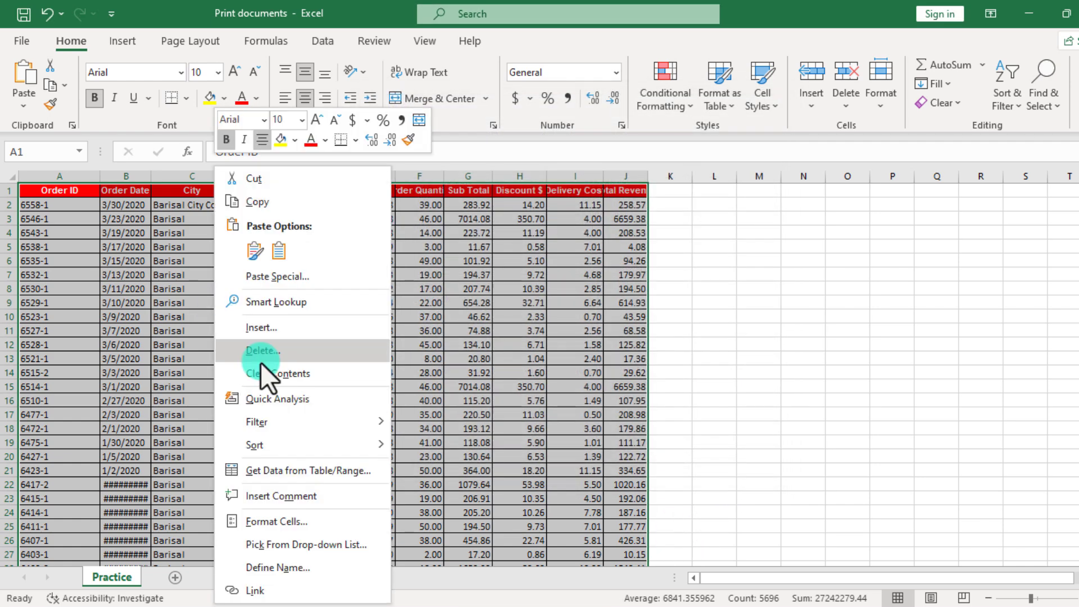
click(264, 515)
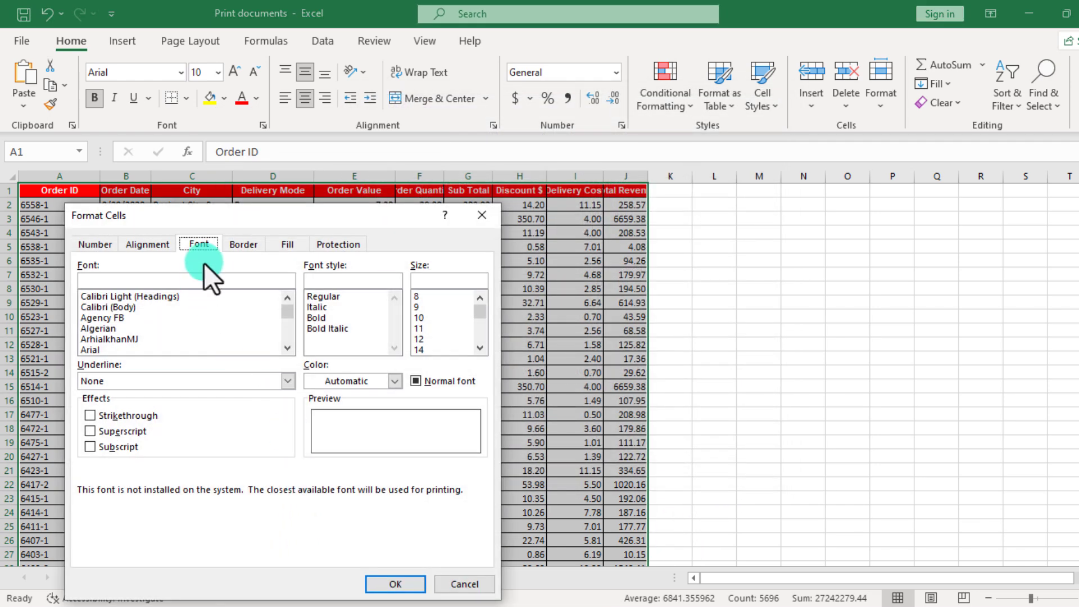
drag(204, 223, 338, 181)
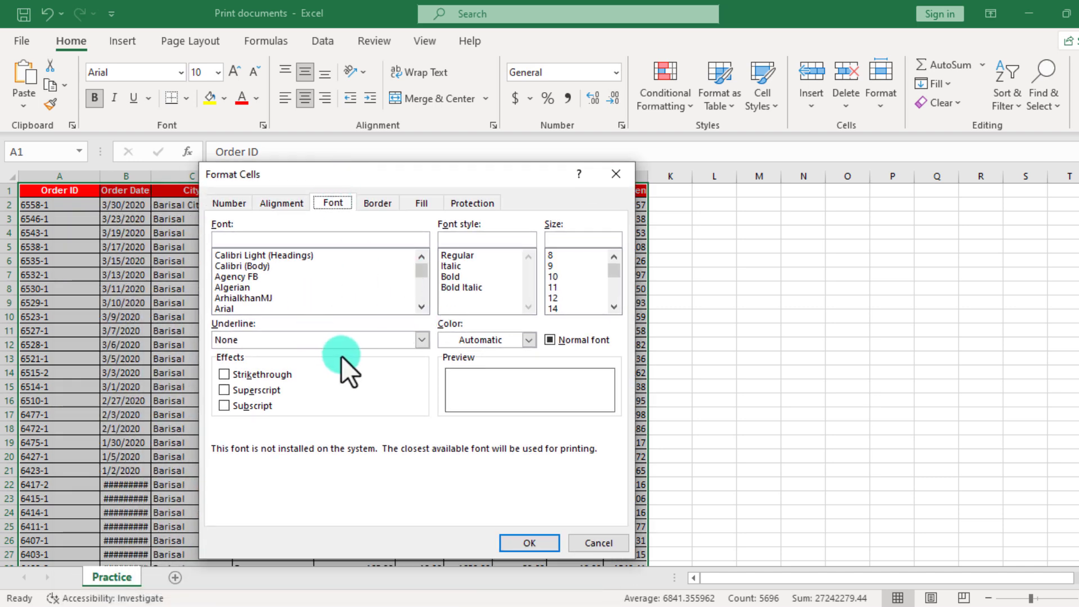
click(273, 205)
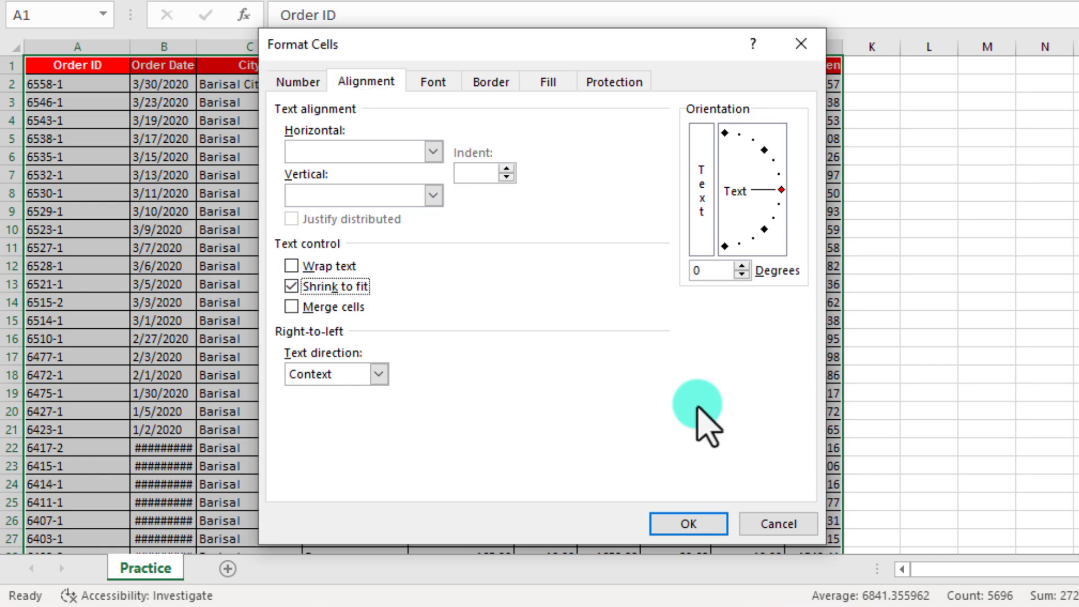
click(700, 524)
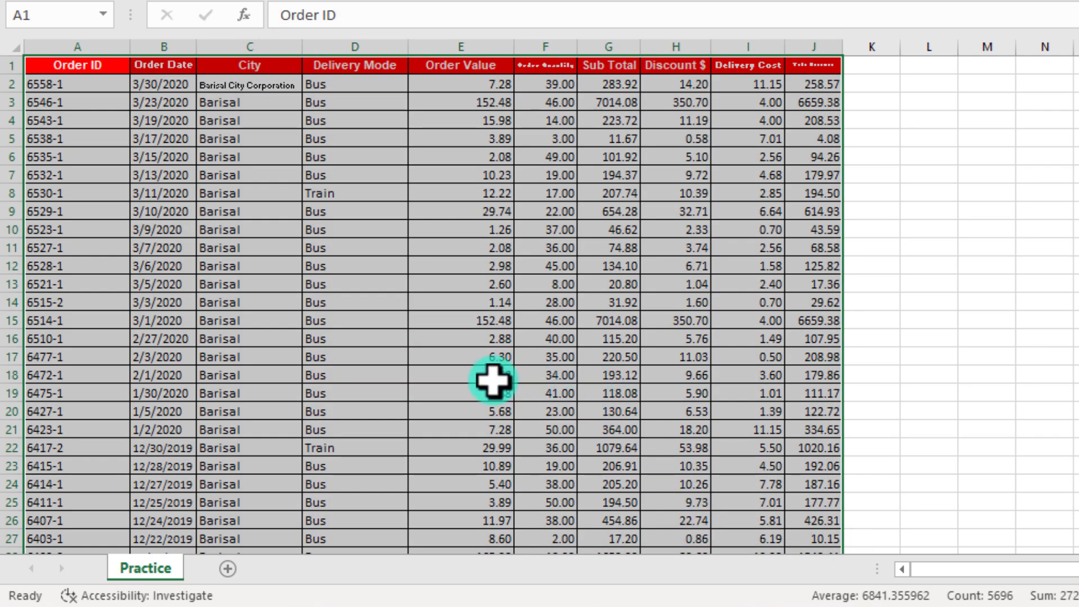
click(404, 335)
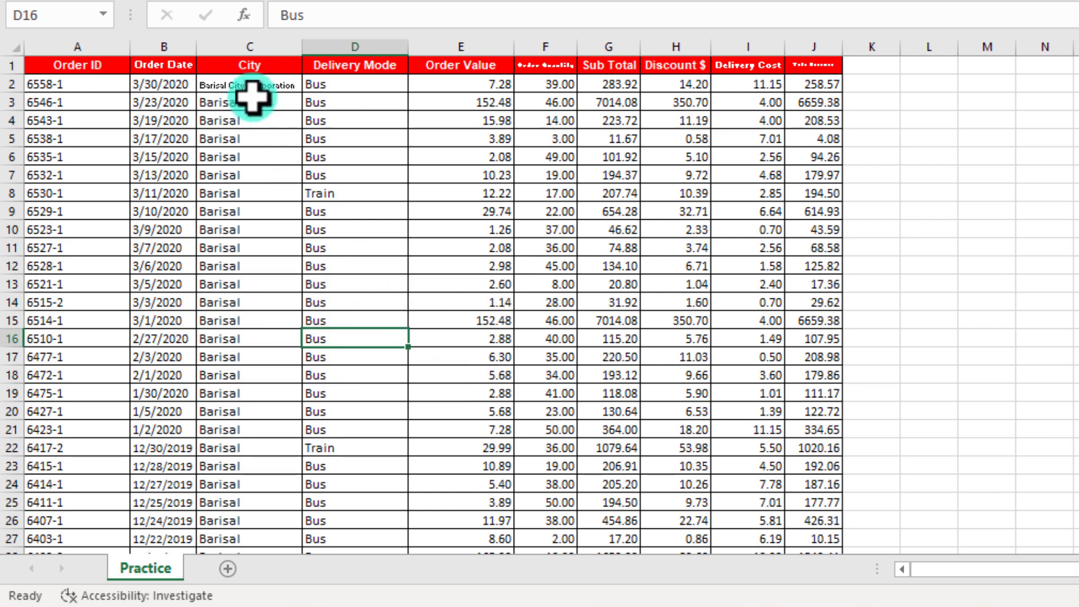
Narrow the City column and widen it again to test how the text in C2 adapts to the width
scroll(268, 112, up, 5)
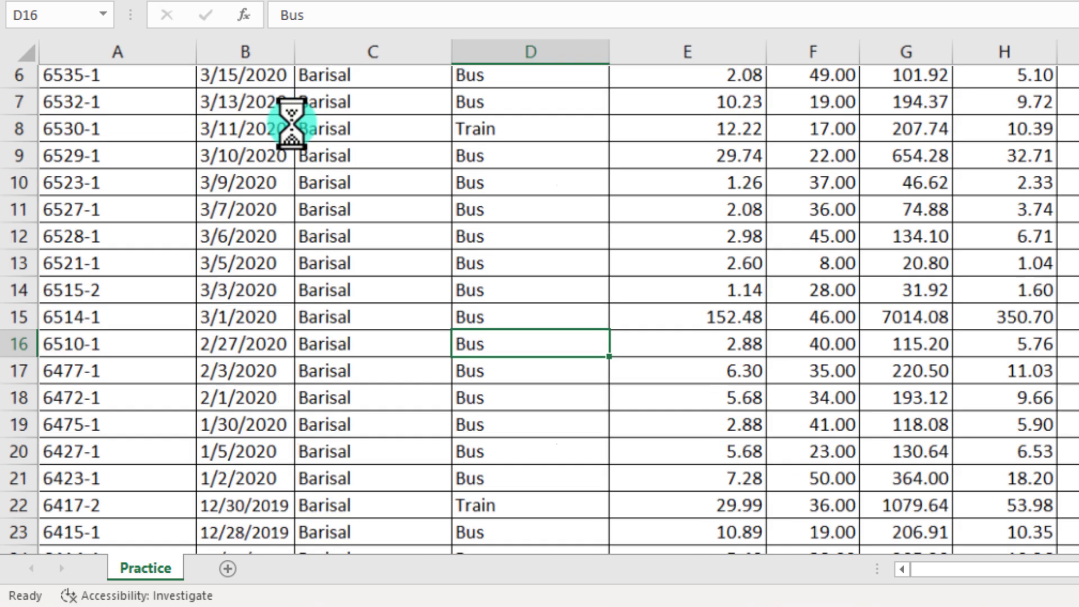
scroll(457, 243, up, 2)
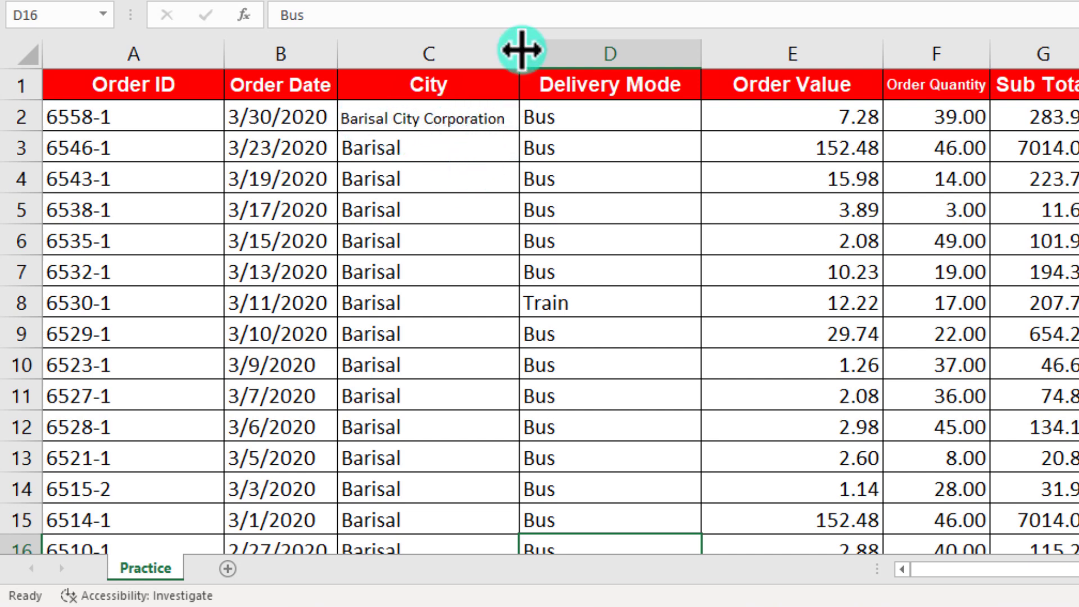
drag(522, 52, 494, 56)
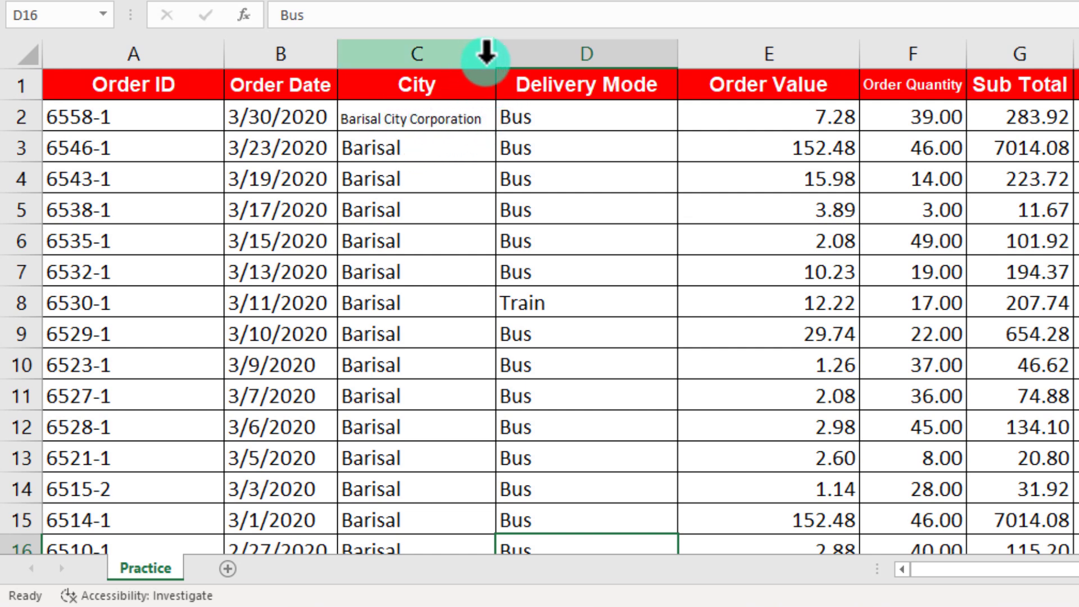
drag(496, 50, 551, 52)
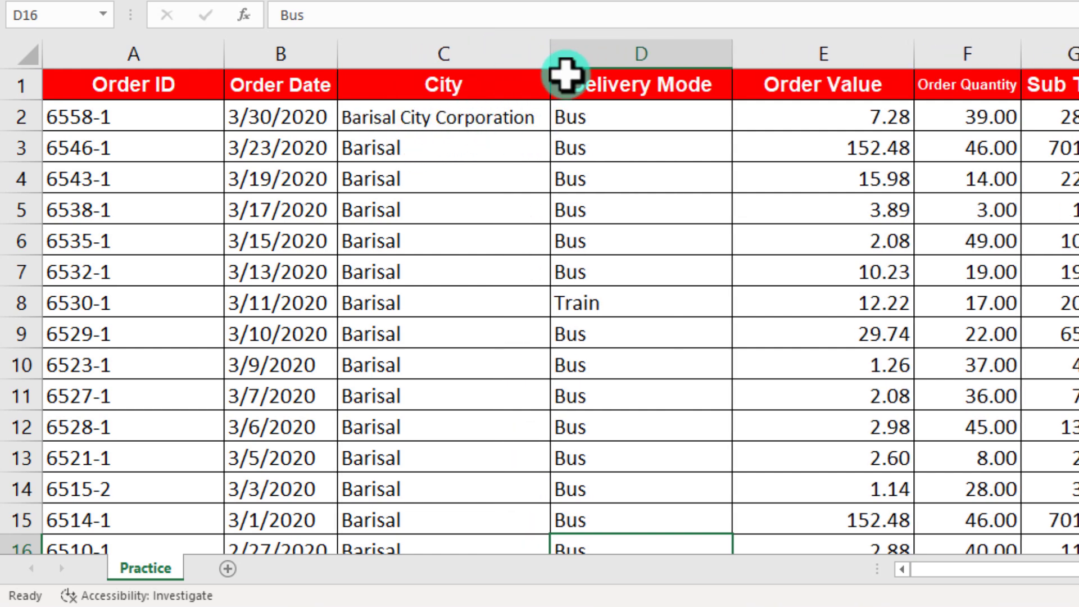
Widen the City column well beyond the text in C2, and AutoFit its width to the contents
click(450, 112)
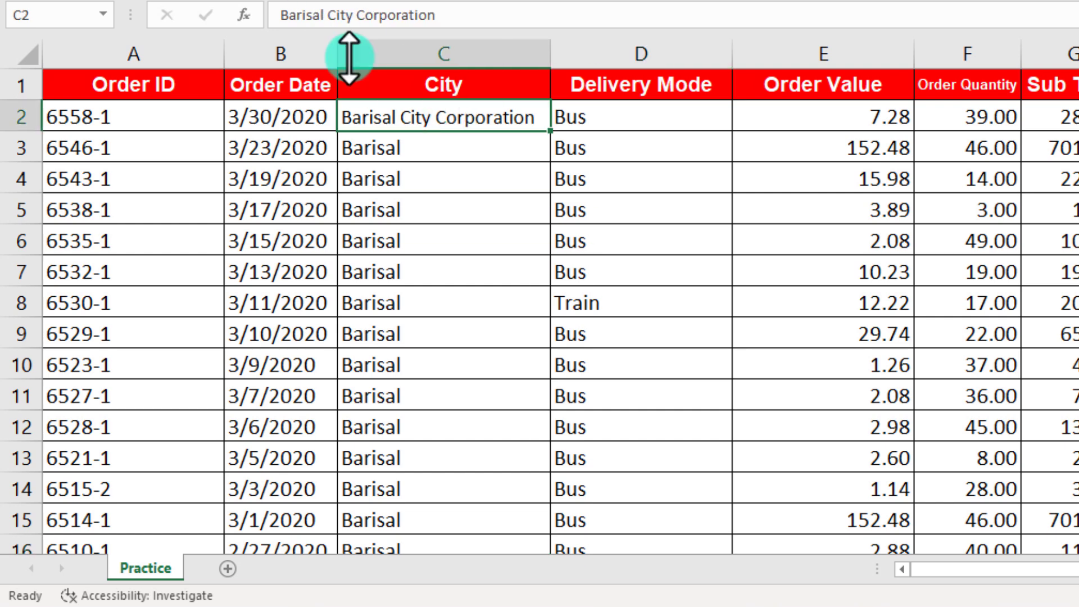
drag(549, 56, 590, 62)
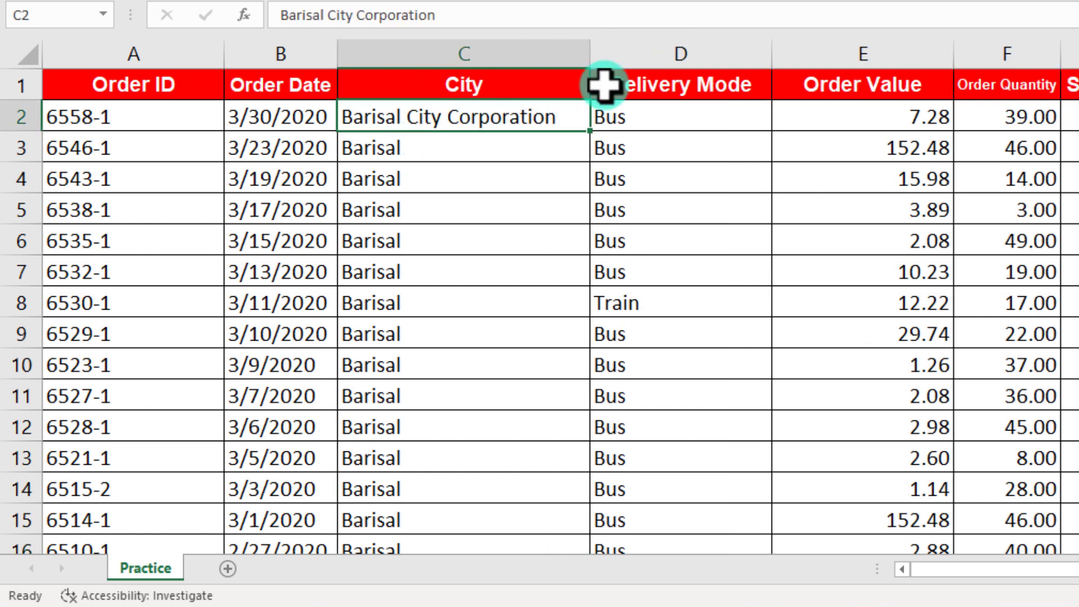
drag(587, 48, 720, 52)
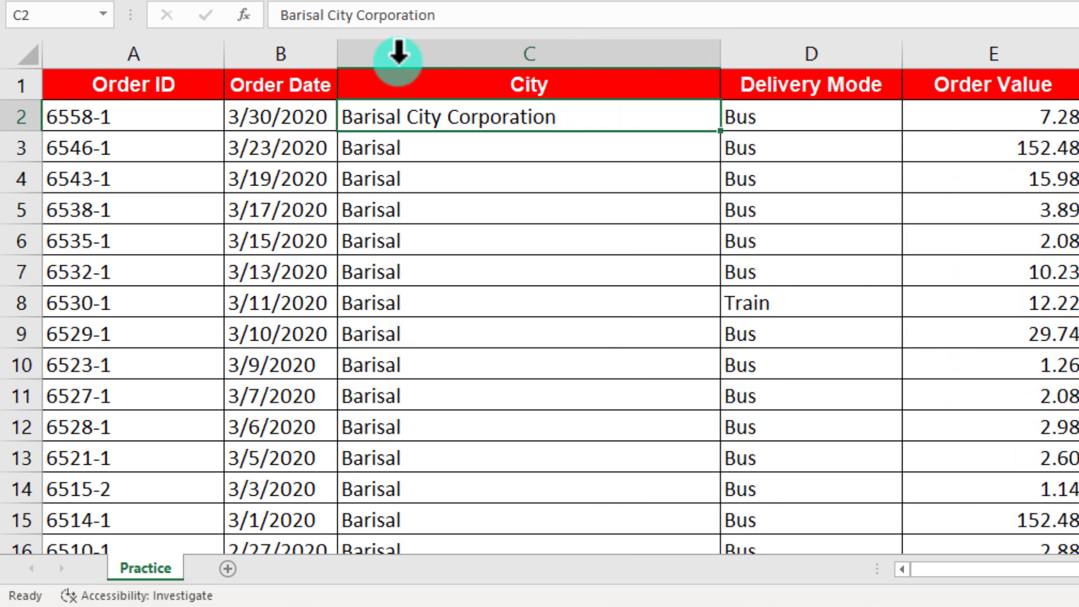
double_click(720, 62)
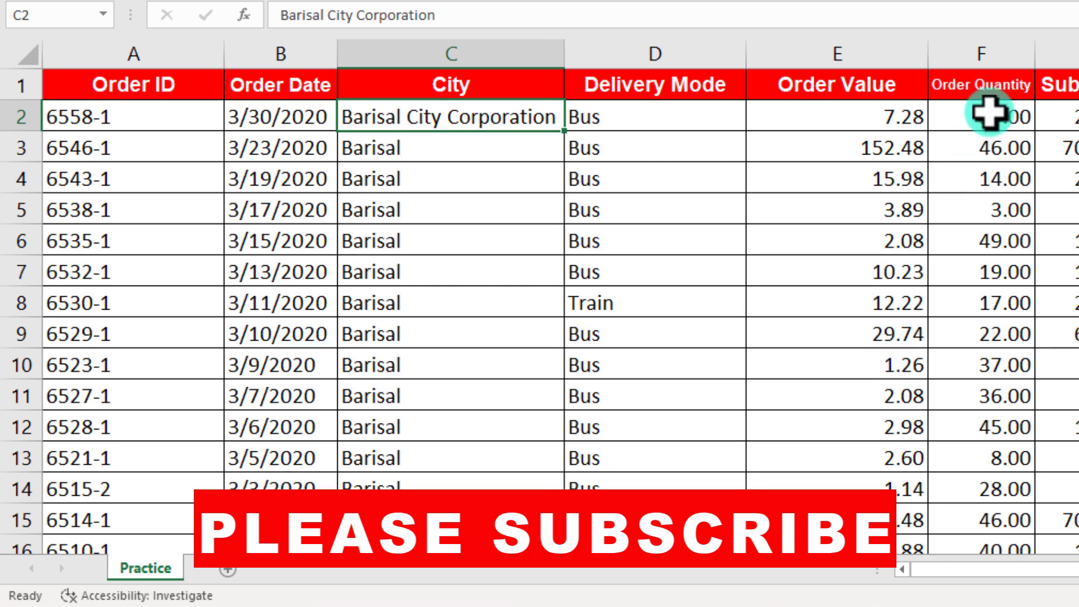
Check how the Order Quantity, Total Revenue and Delivery Cost headers fit their cells in row 1
click(984, 87)
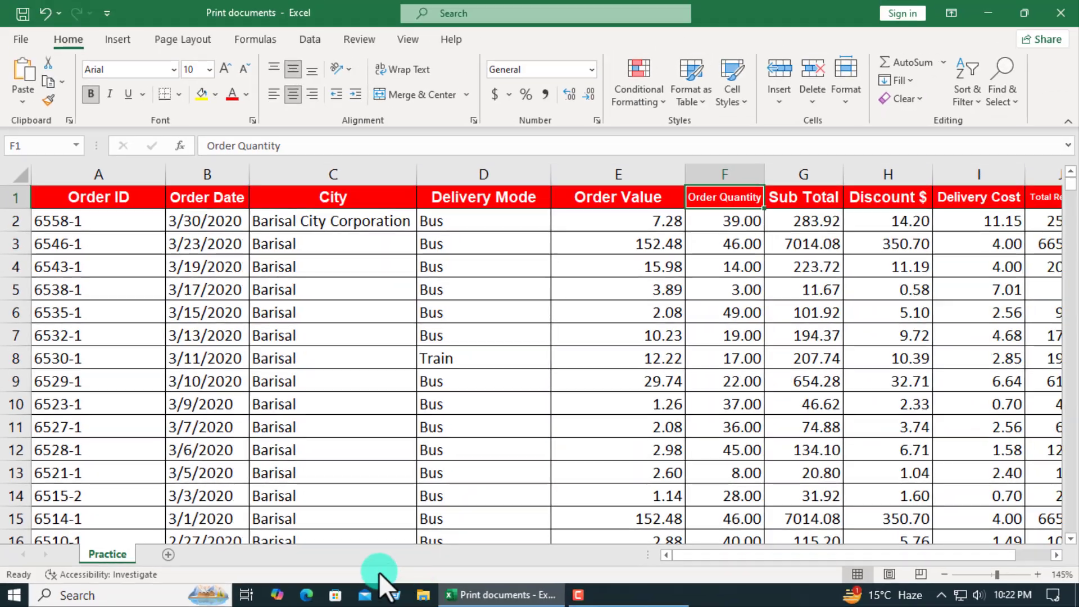
drag(737, 557, 834, 542)
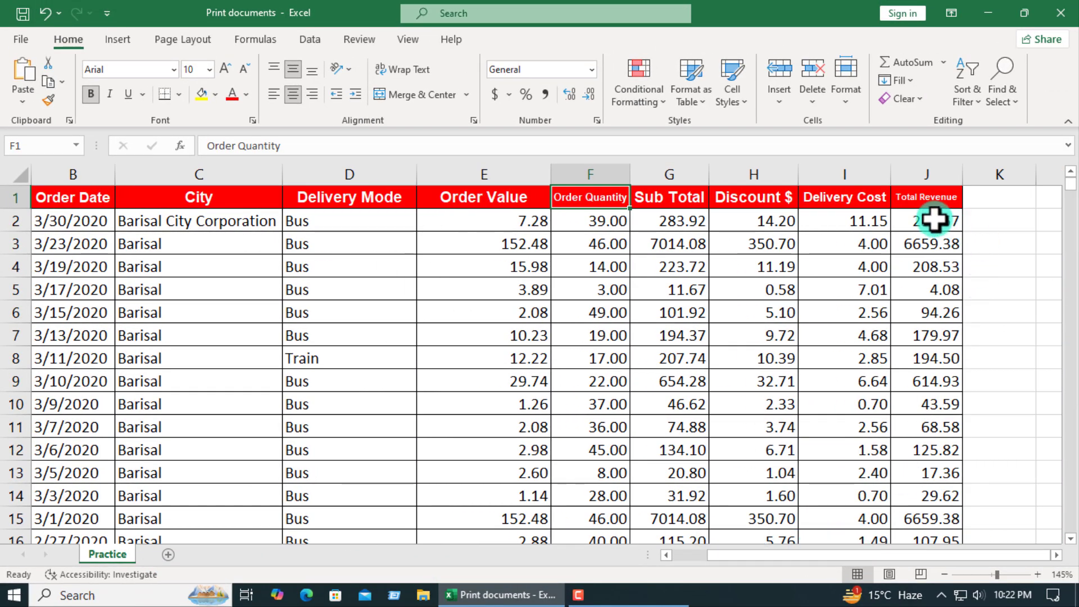
click(924, 201)
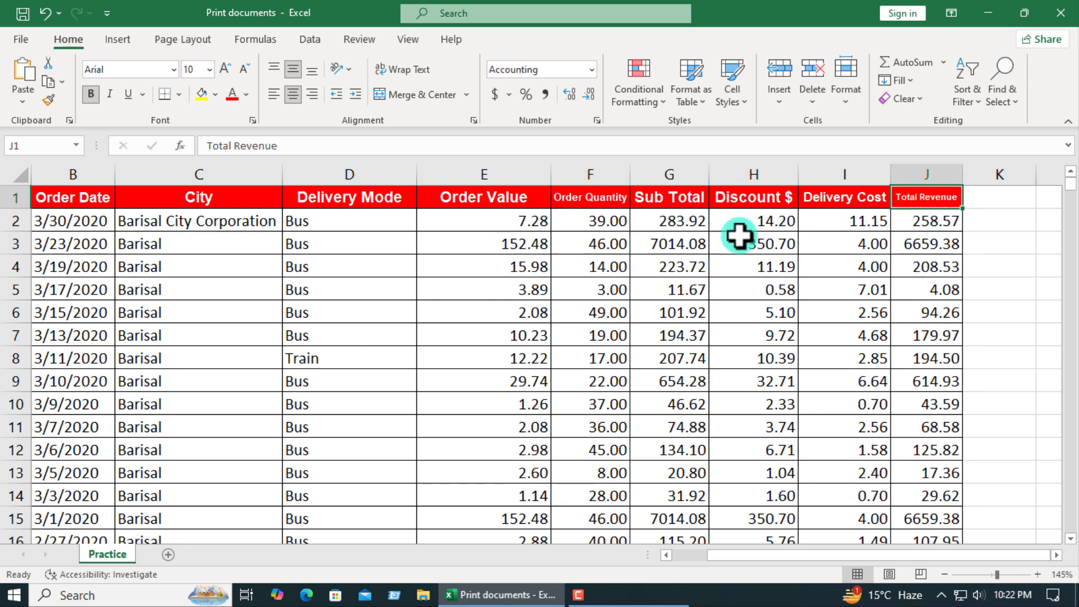
click(838, 201)
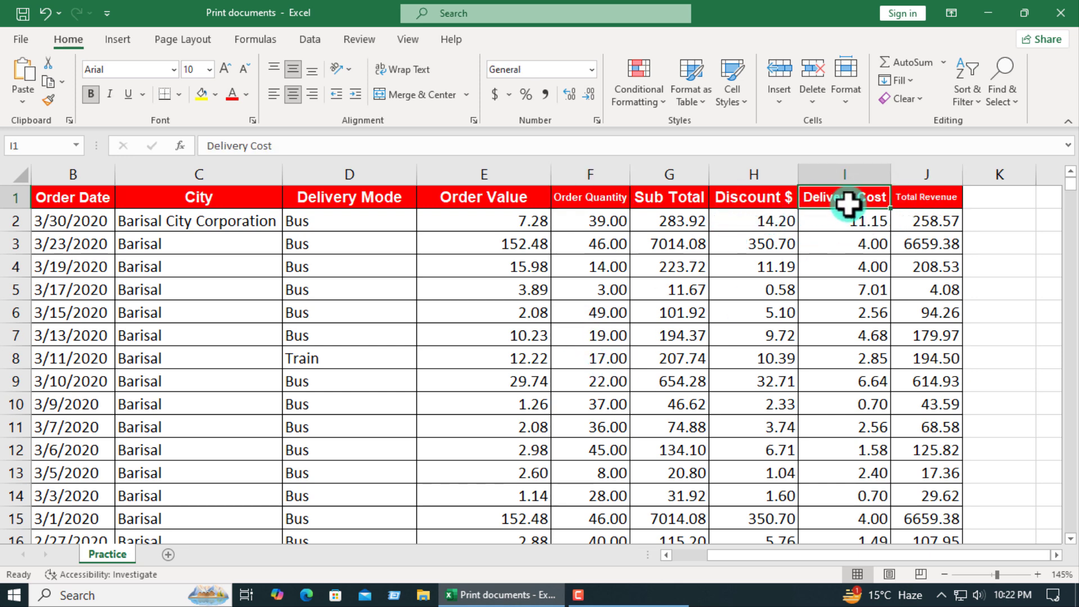
Check how the totals in row 570 fit their columns, and inspect the sheet in the print preview
scroll(260, 444, down, 3)
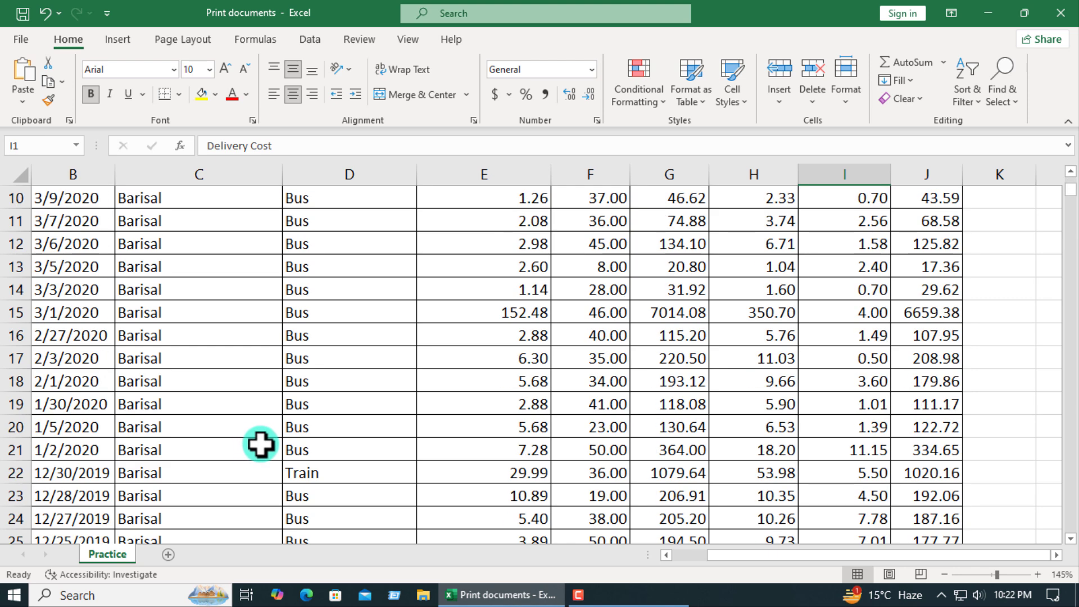
key(ctrl+End)
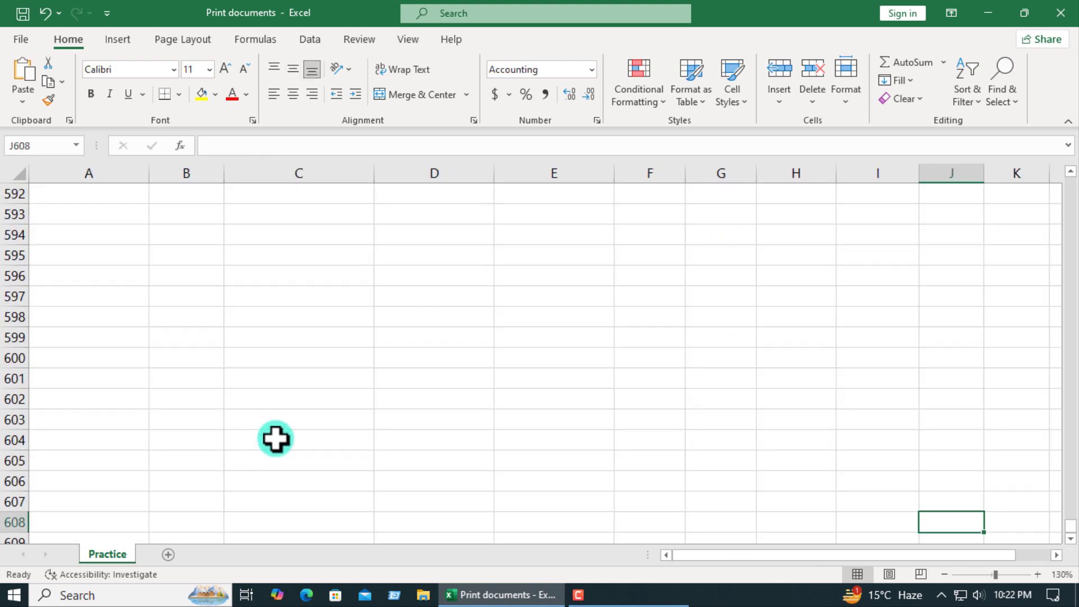
scroll(275, 438, up, 10)
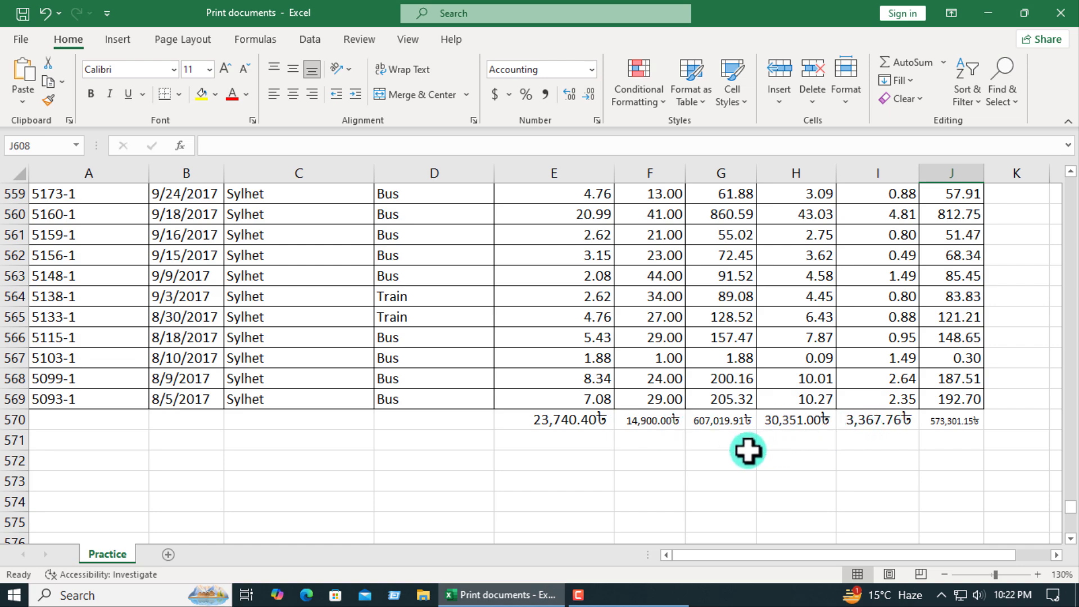
key(ctrl+p)
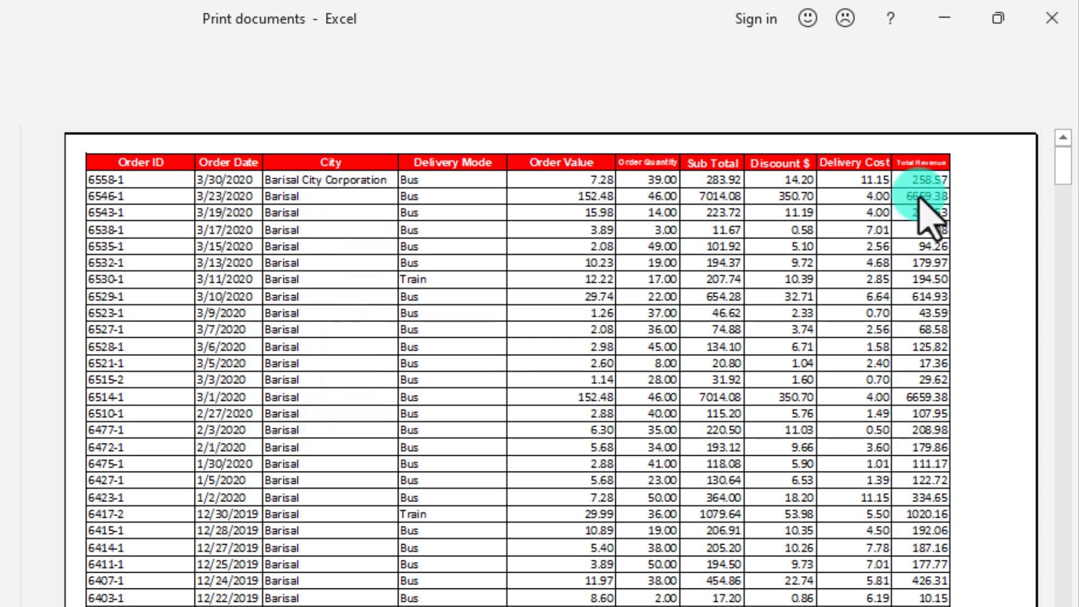
key(Escape)
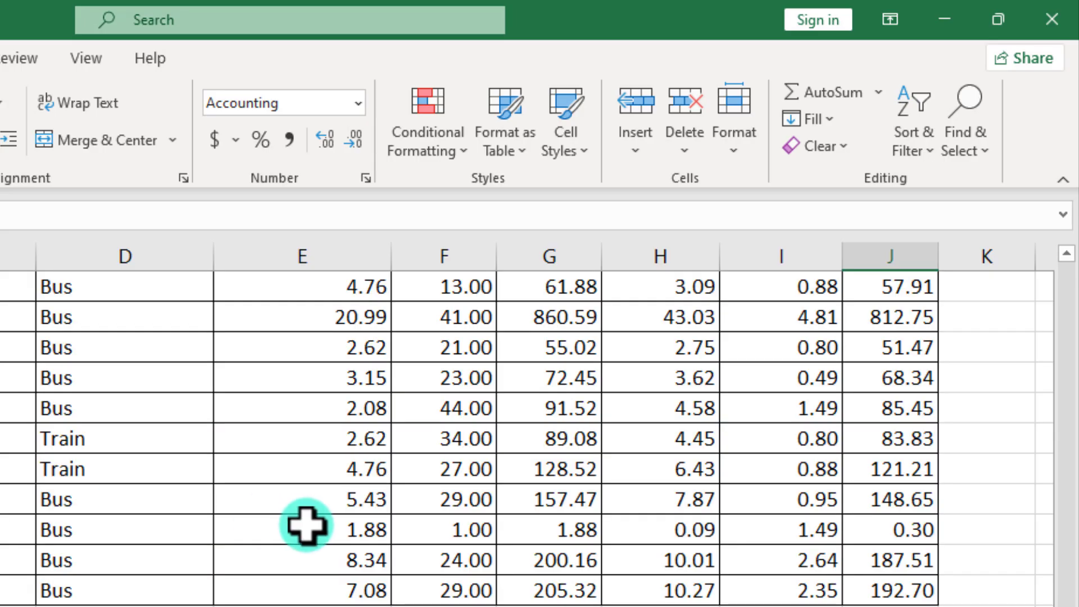
Narrow the Delivery Cost and Delivery Mode columns so their headers shrink with the column width
scroll(308, 523, up, 10)
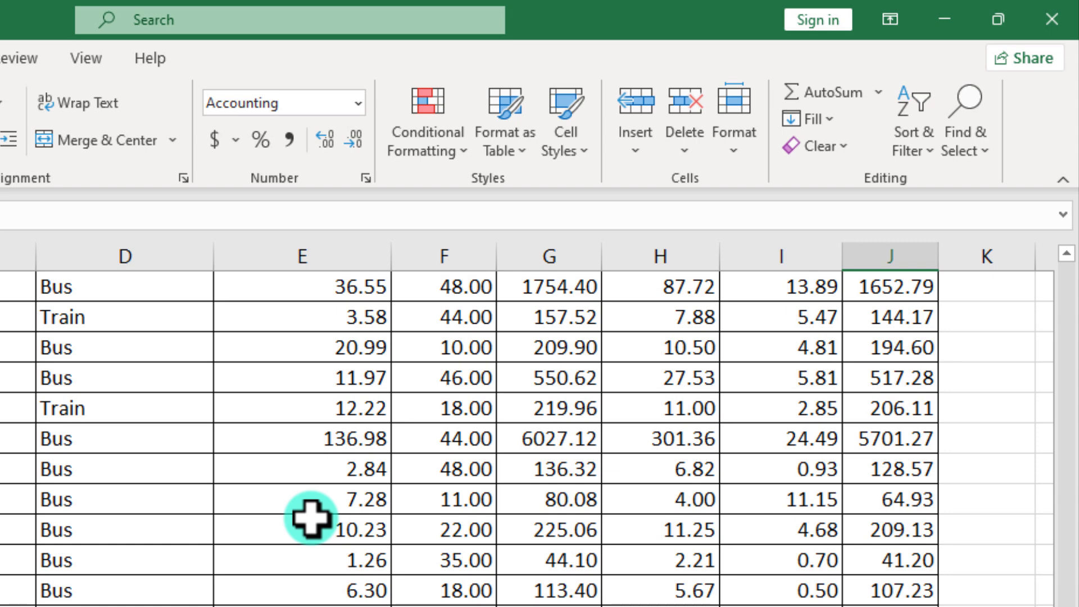
scroll(310, 518, up, 5)
drag(841, 259, 809, 257)
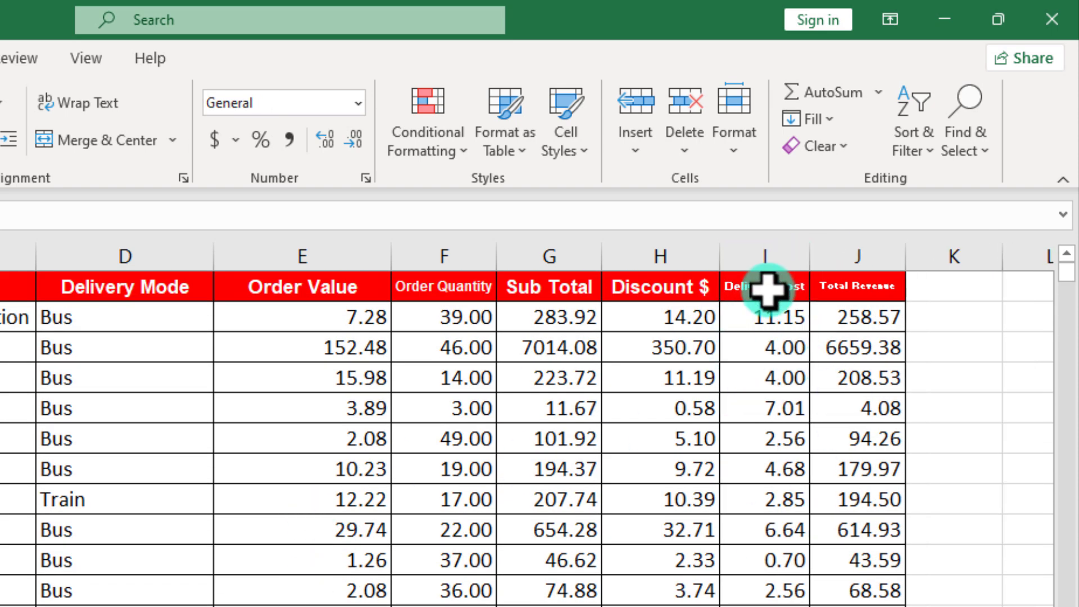
drag(216, 248, 148, 248)
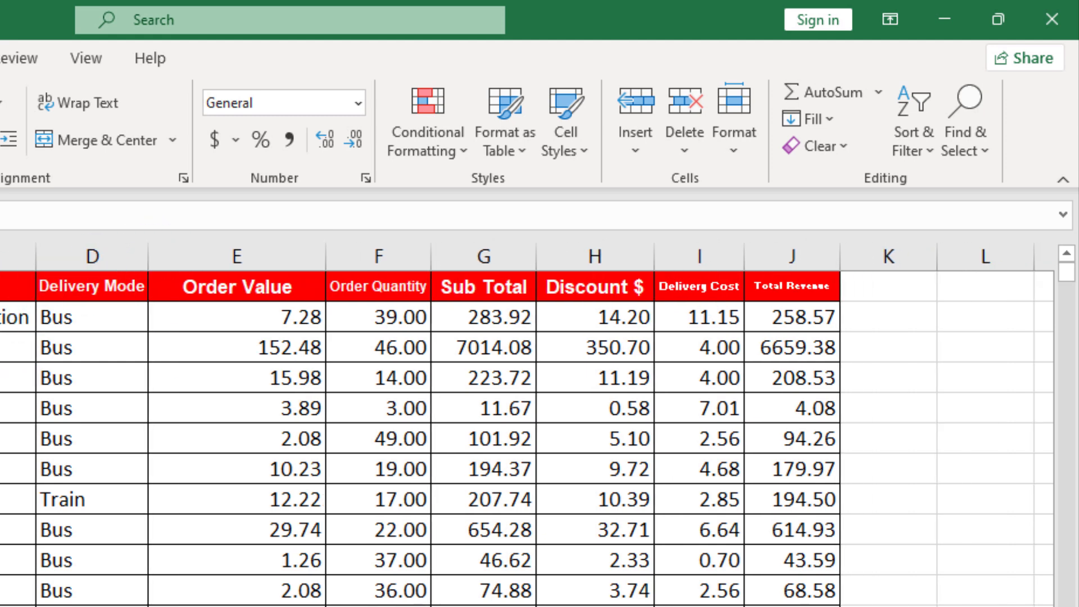